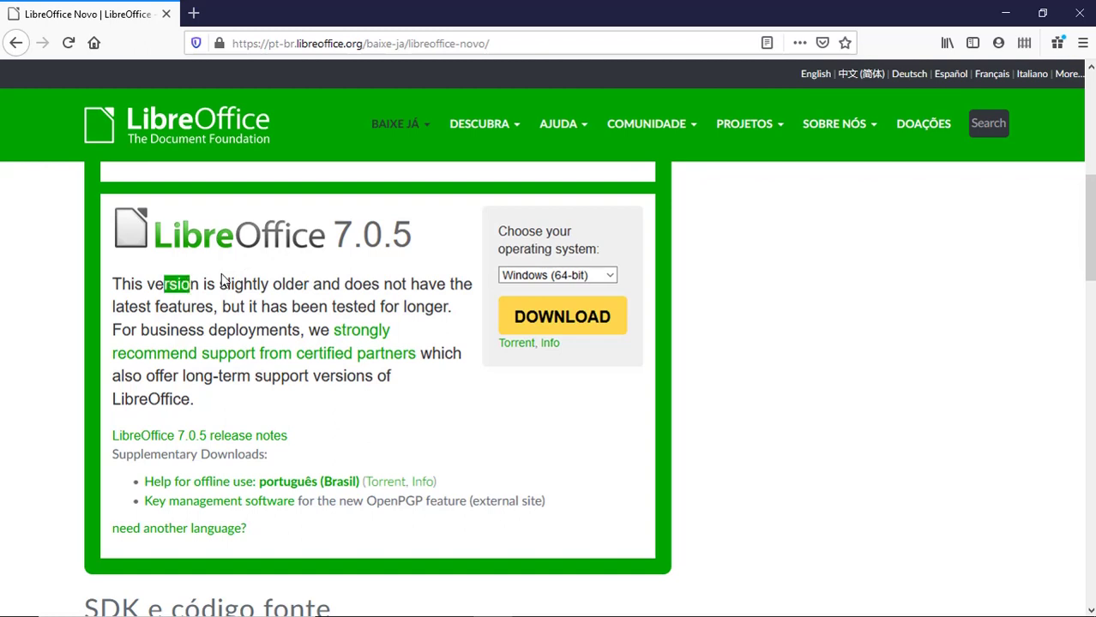
click(276, 246)
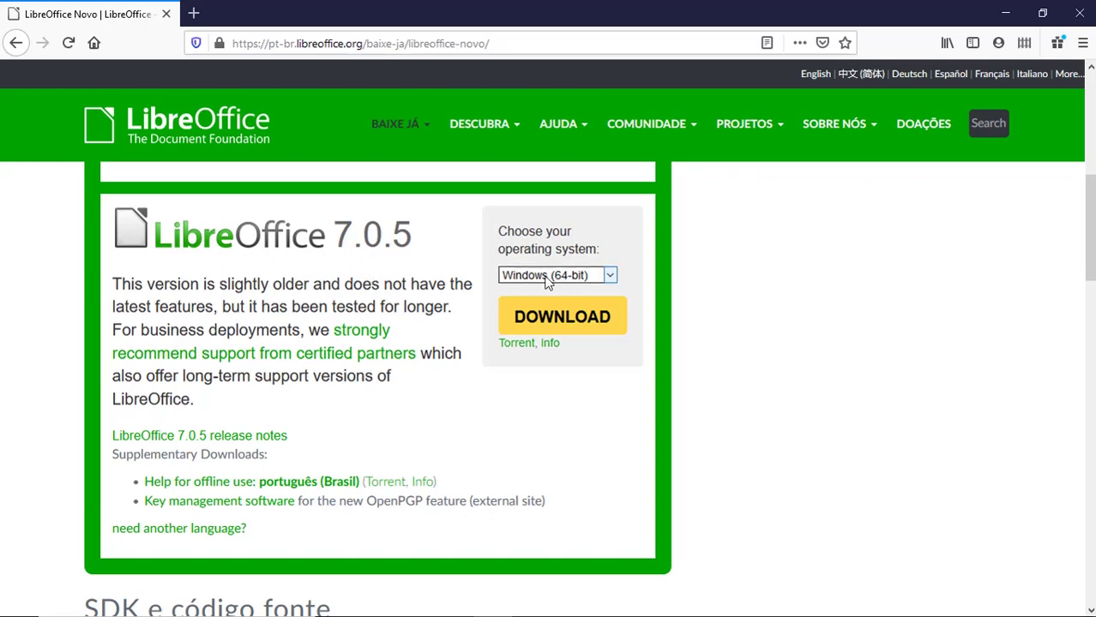
click(562, 317)
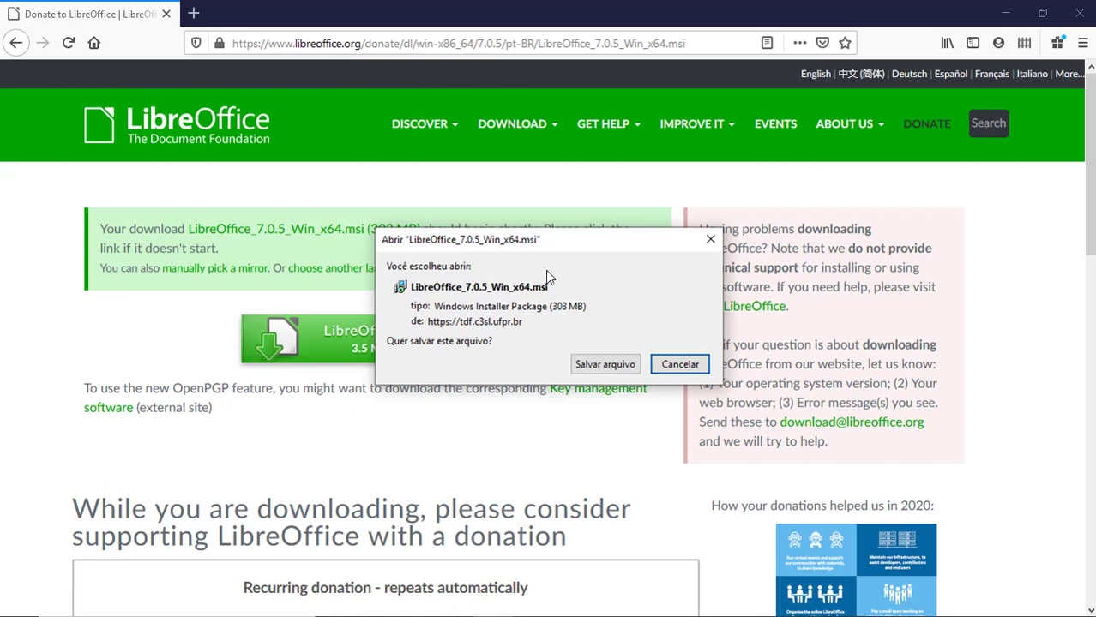
click(686, 365)
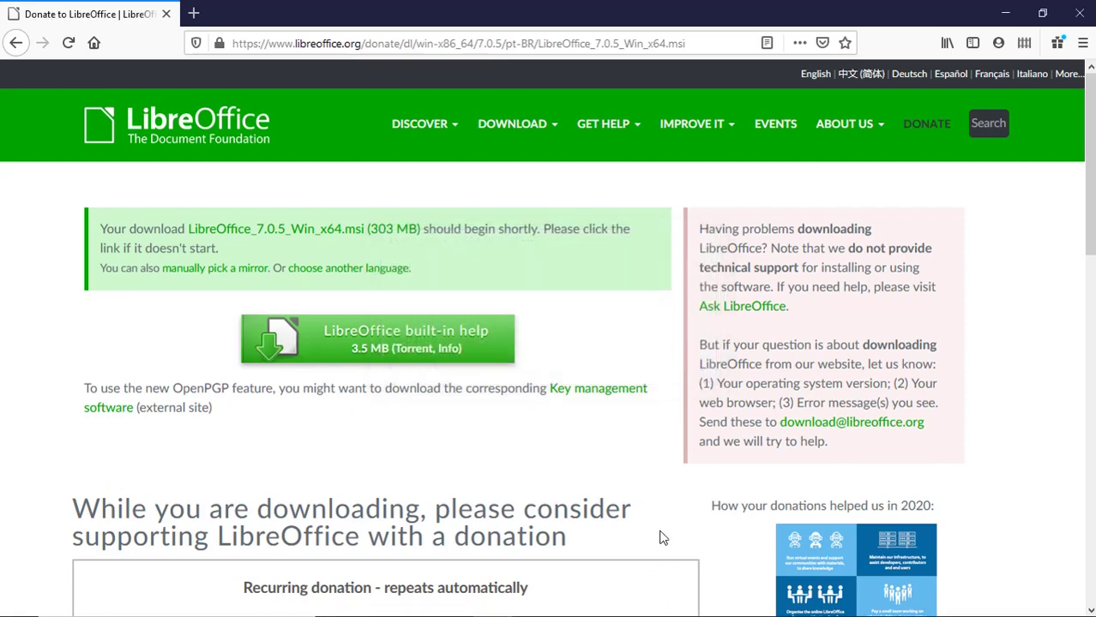
- Switch to the LibreOffice start window and create a new Calc spreadsheet
mouse_move(772, 610)
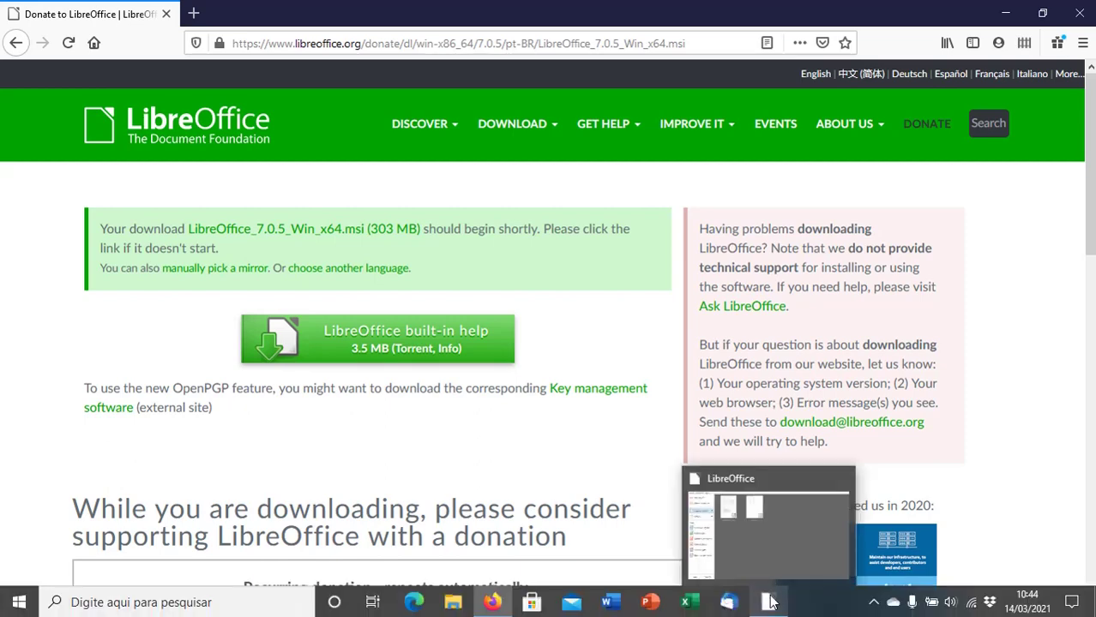
click(770, 603)
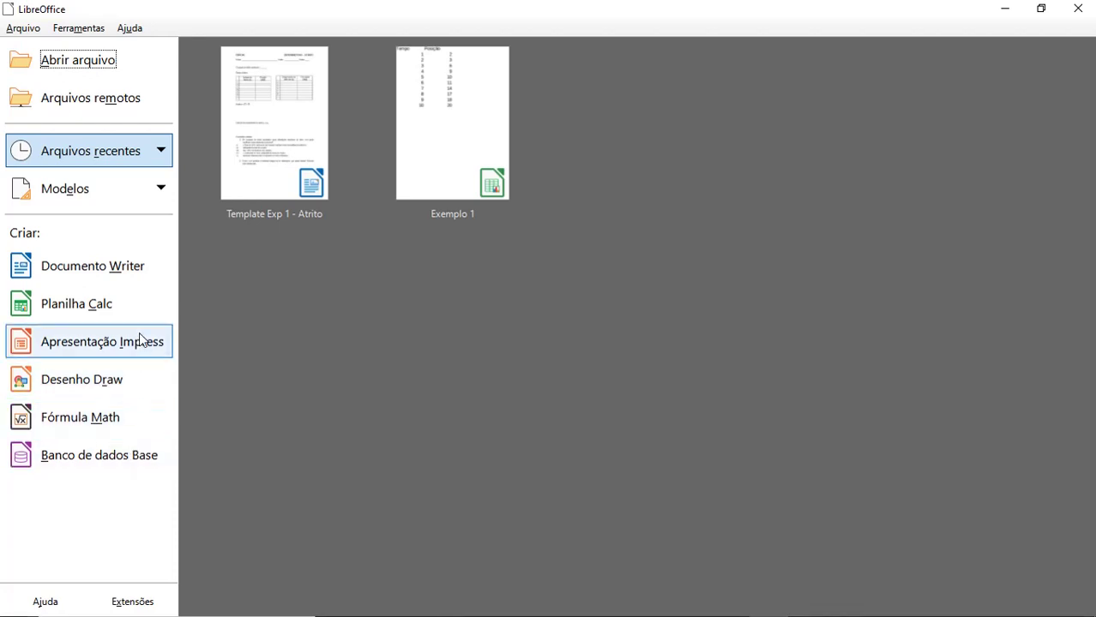
click(103, 316)
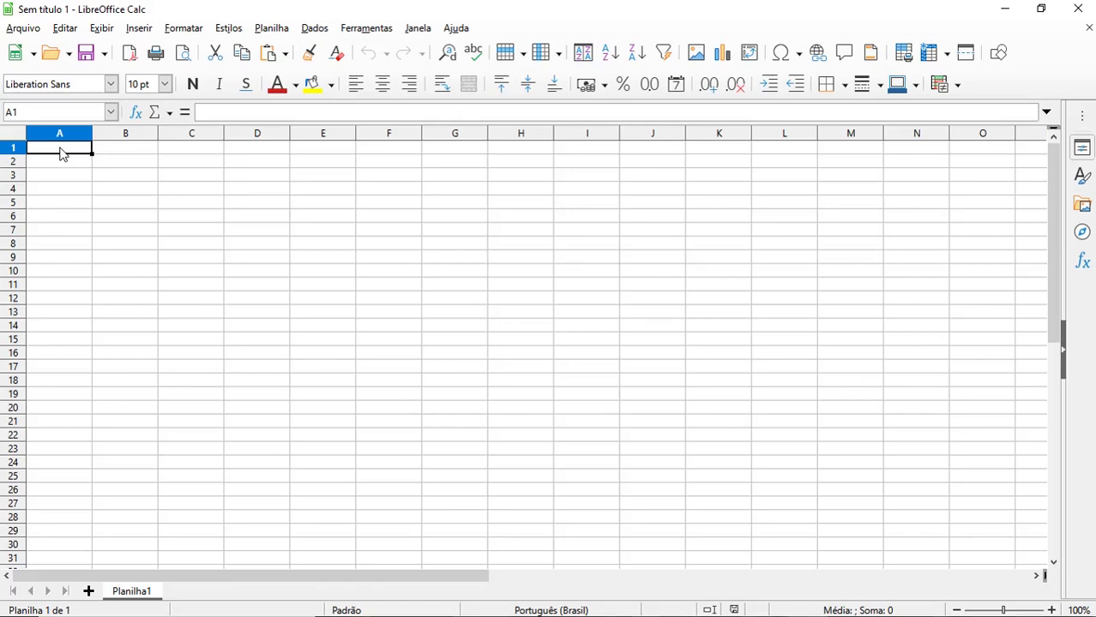
- Enter the column headers Tempo in cell A1 and Posição in cell B1
text(Tempo)
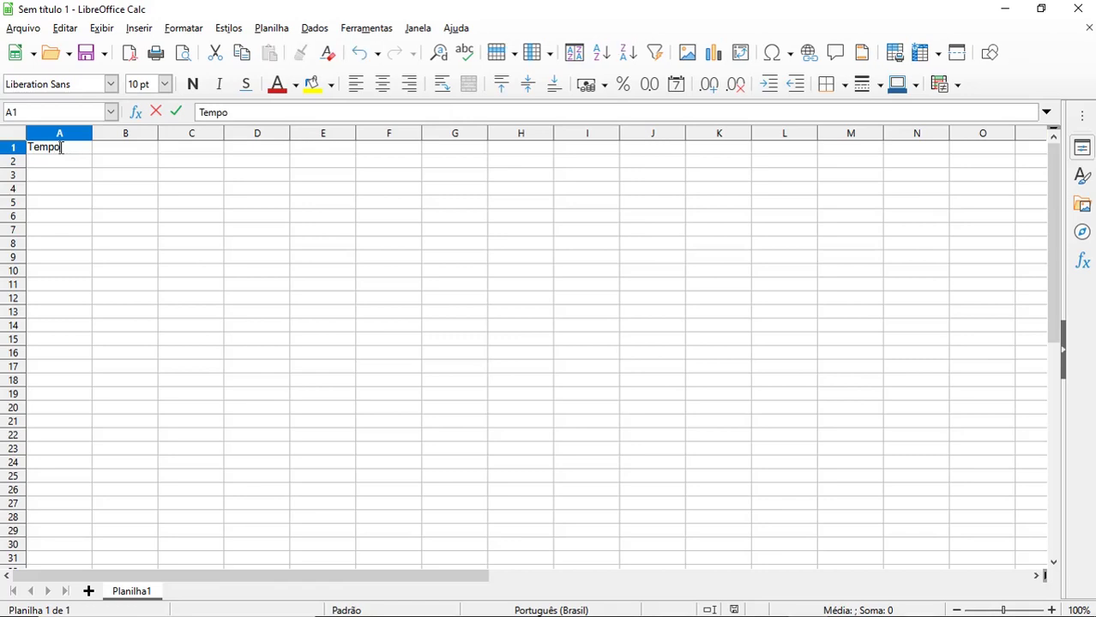
click(126, 149)
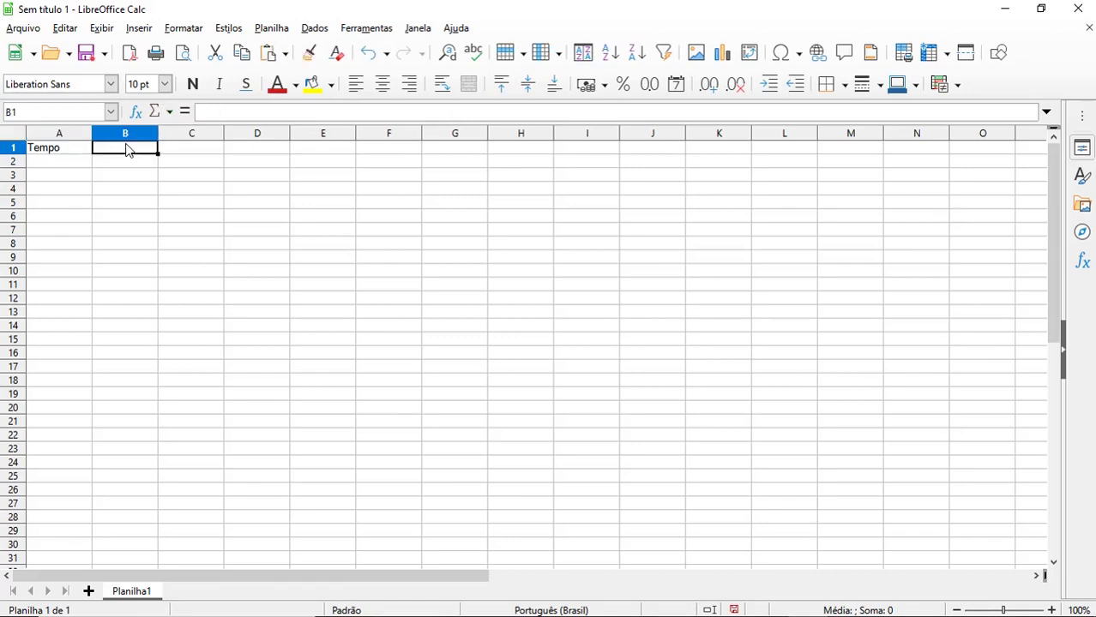
text(Posição)
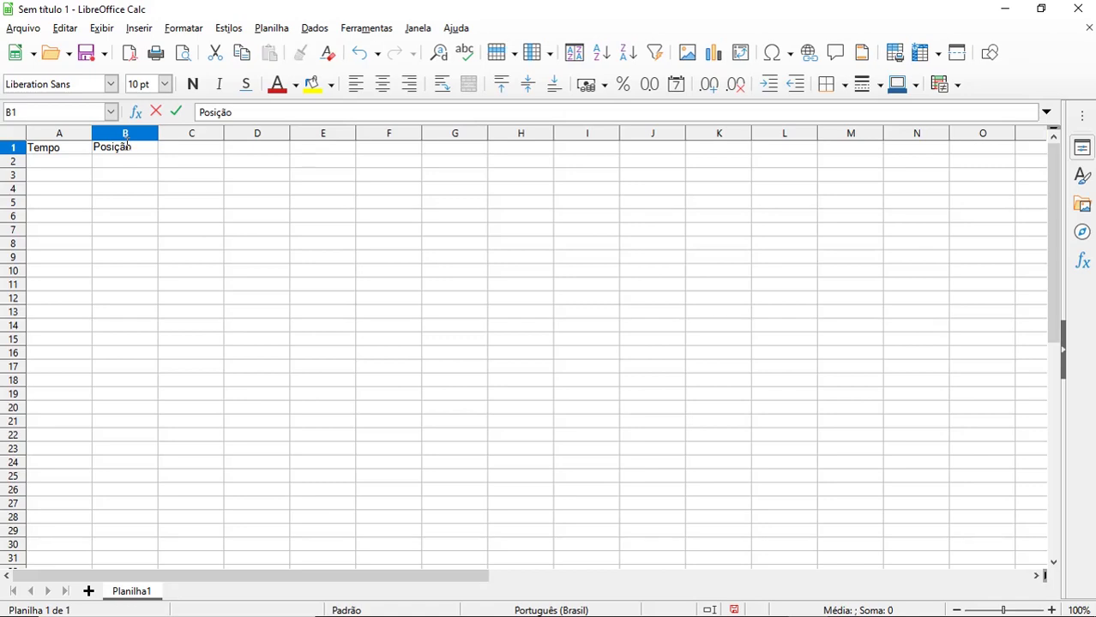
- Fill the Tempo column in A2:A11 with the whole numbers 1 through 10
click(87, 163)
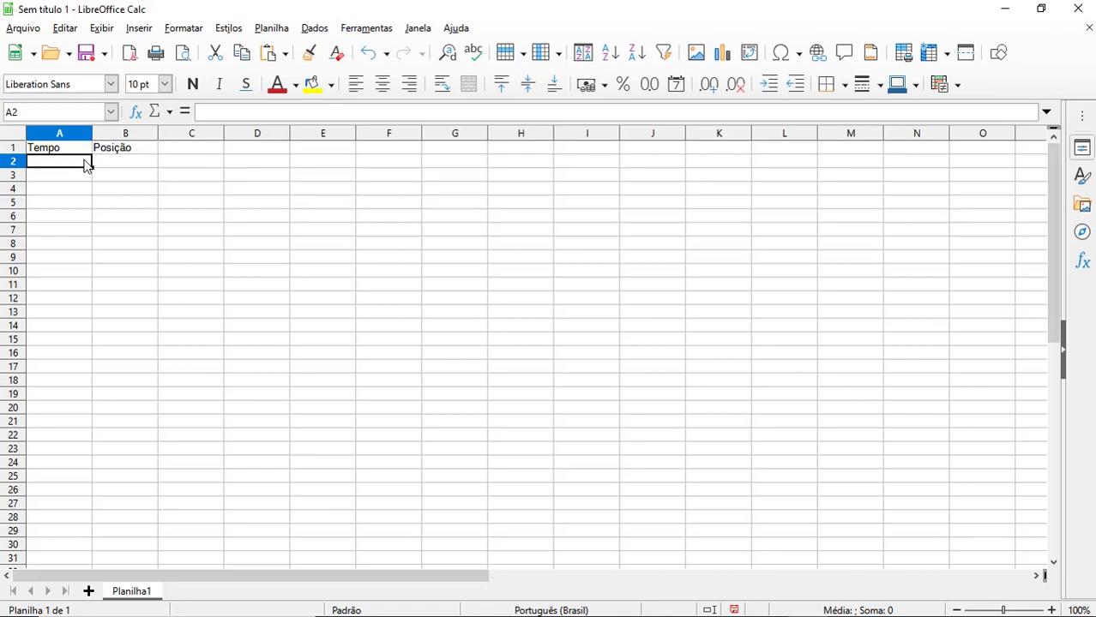
text(1)
key(Return)
text(2)
key(Return)
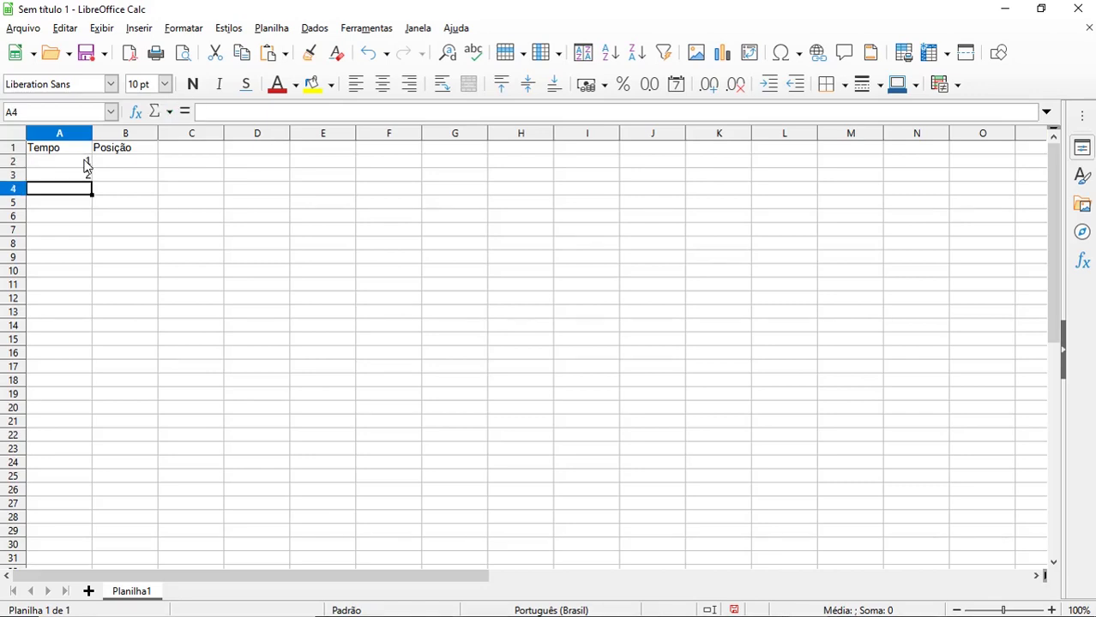
text(3)
key(Return)
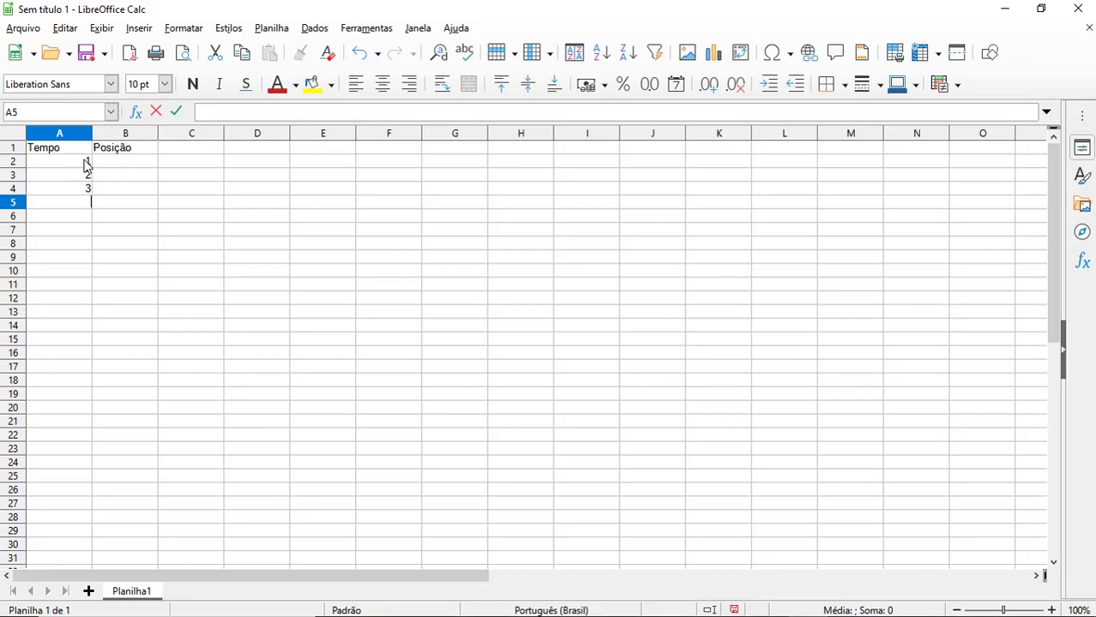
text(4)
key(Return)
text(5)
key(Return)
text(6)
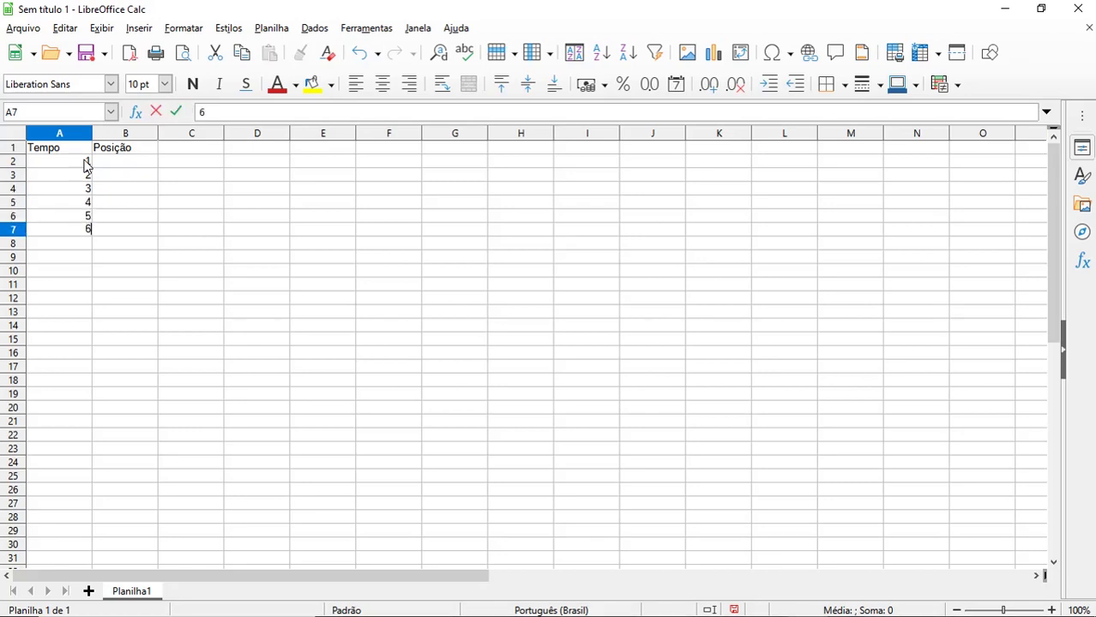
key(Return)
text(7)
key(Return)
text(8)
key(Return)
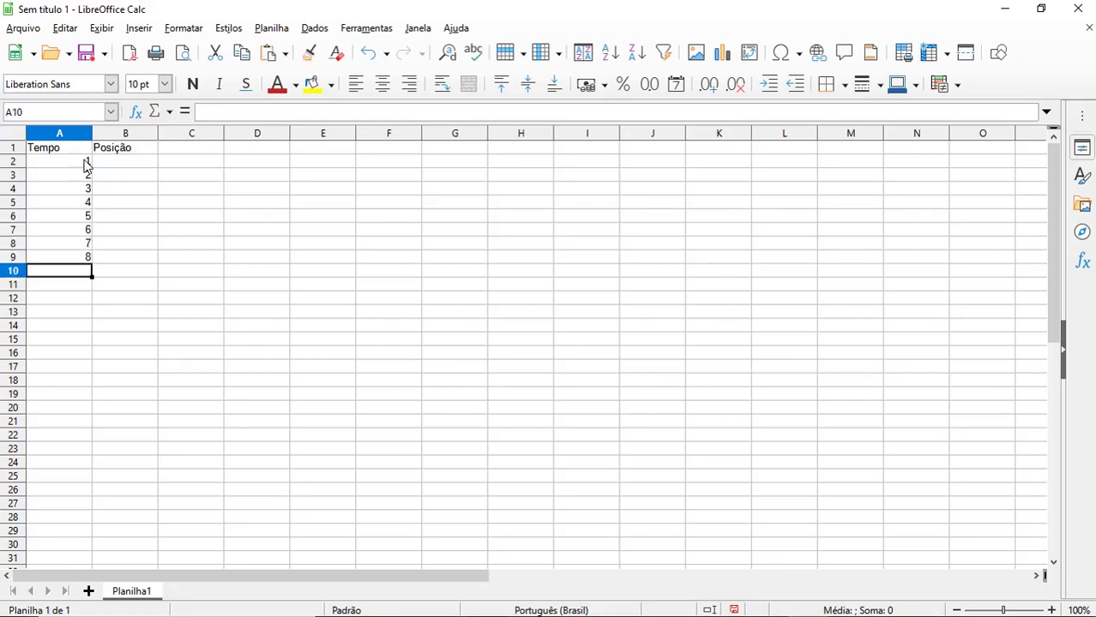
text(9)
key(Return)
text(10)
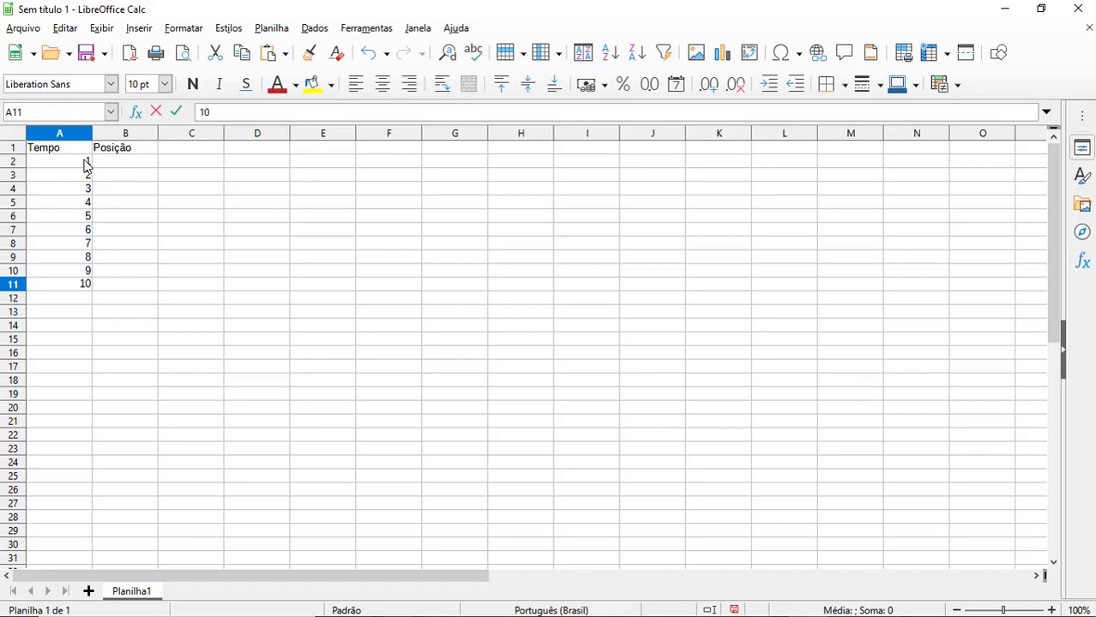
key(Return)
- Fill the Posição column in B2:B11 with 2, 3, 6, 9, 10, 11, 14, 17, 18 and 20
key(Up)
key(Right)
key(Up)
key(Up)
key(Up)
key(Up)
key(Up)
key(Up)
key(Up)
key(Up)
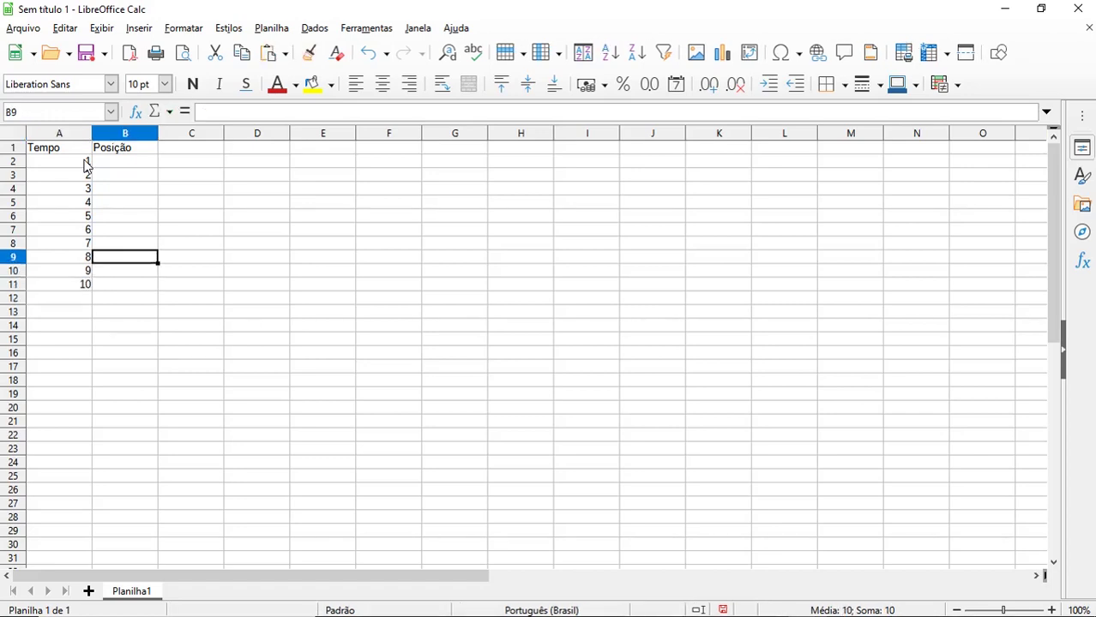
key(Up)
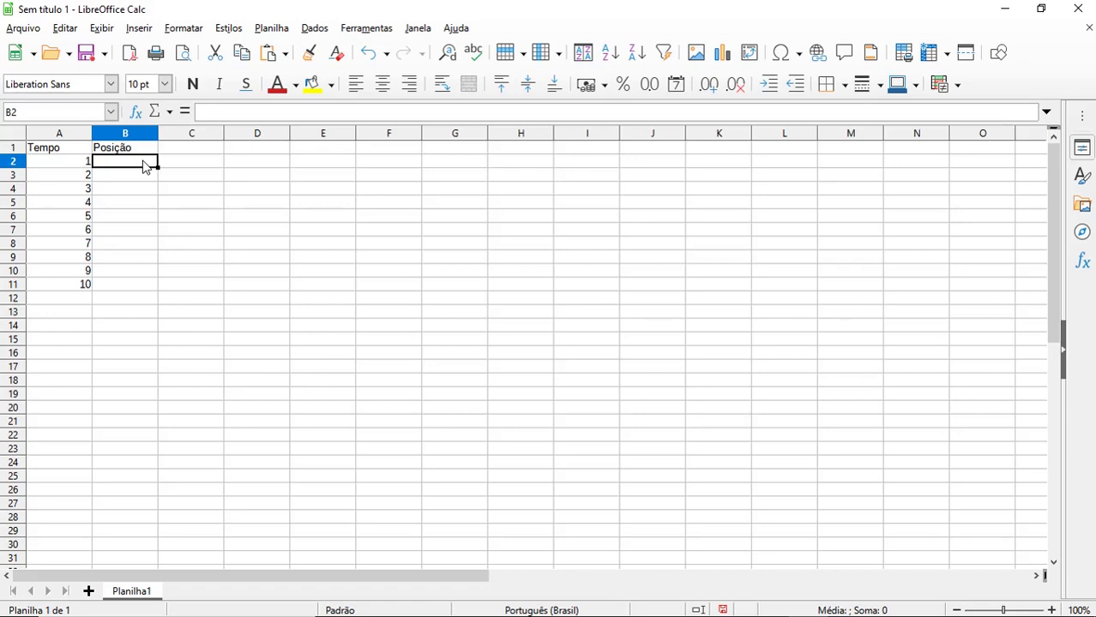
text(2)
key(Return)
text(3)
key(Return)
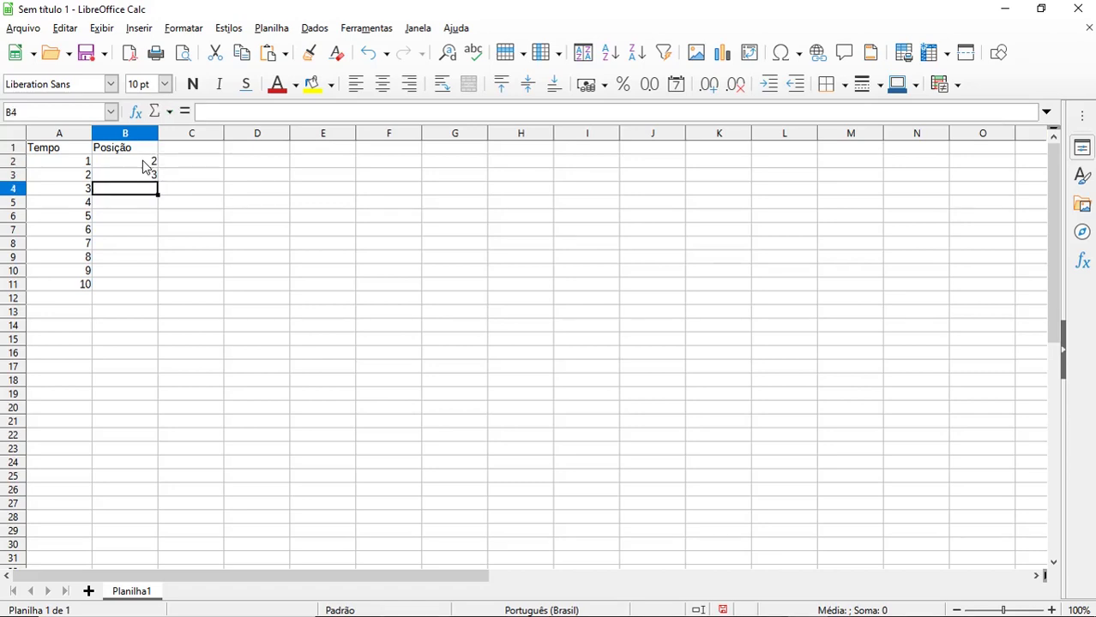
text(6)
key(Return)
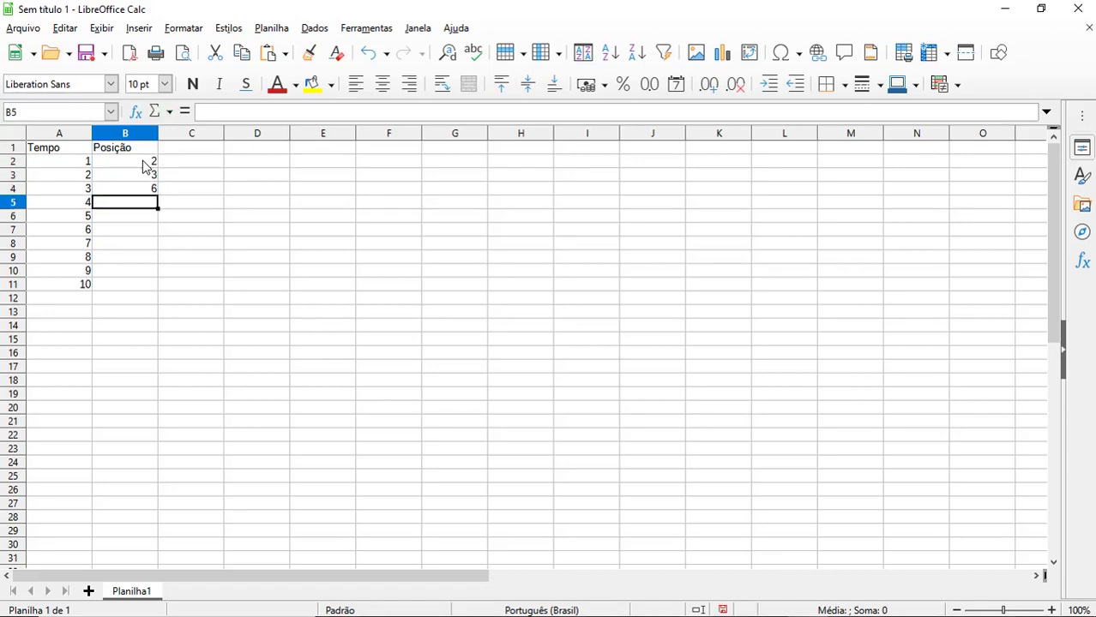
text(9)
key(Return)
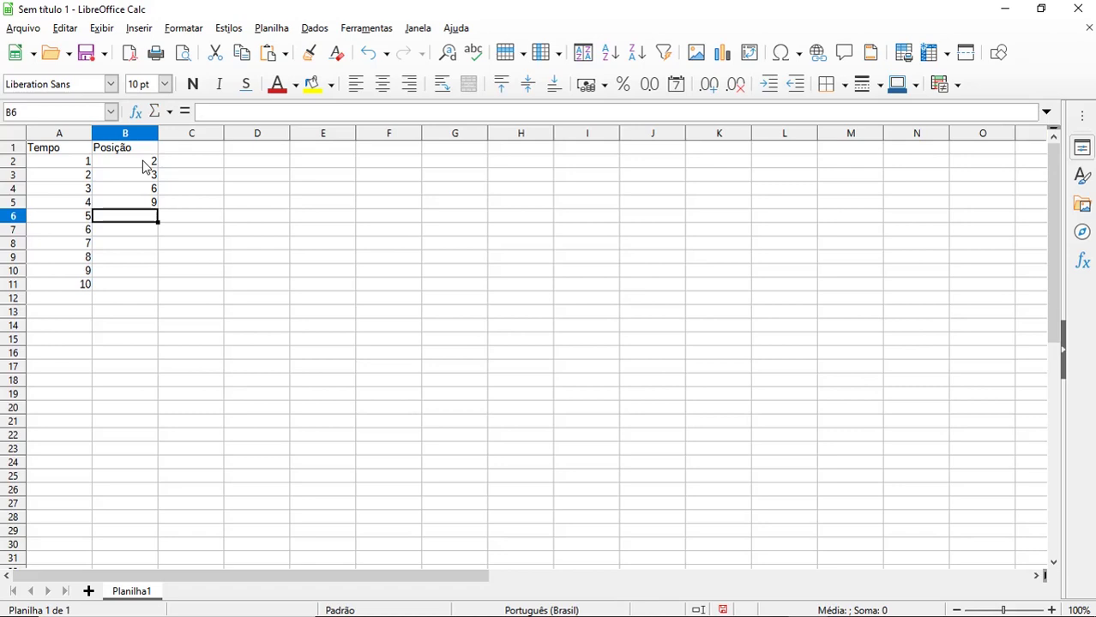
text(10)
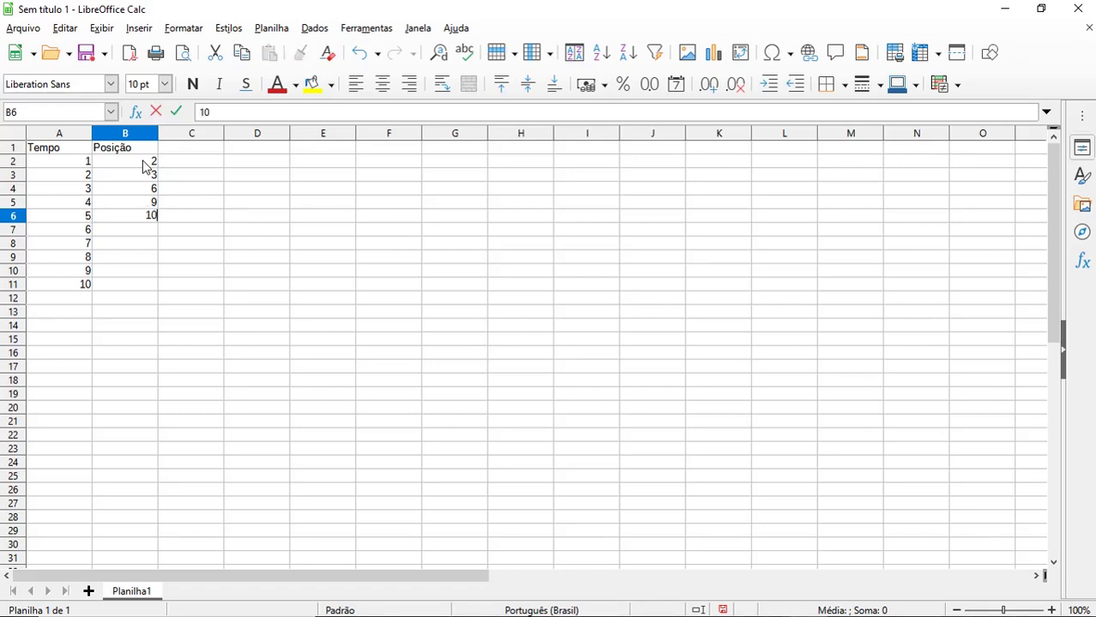
key(Return)
text(11)
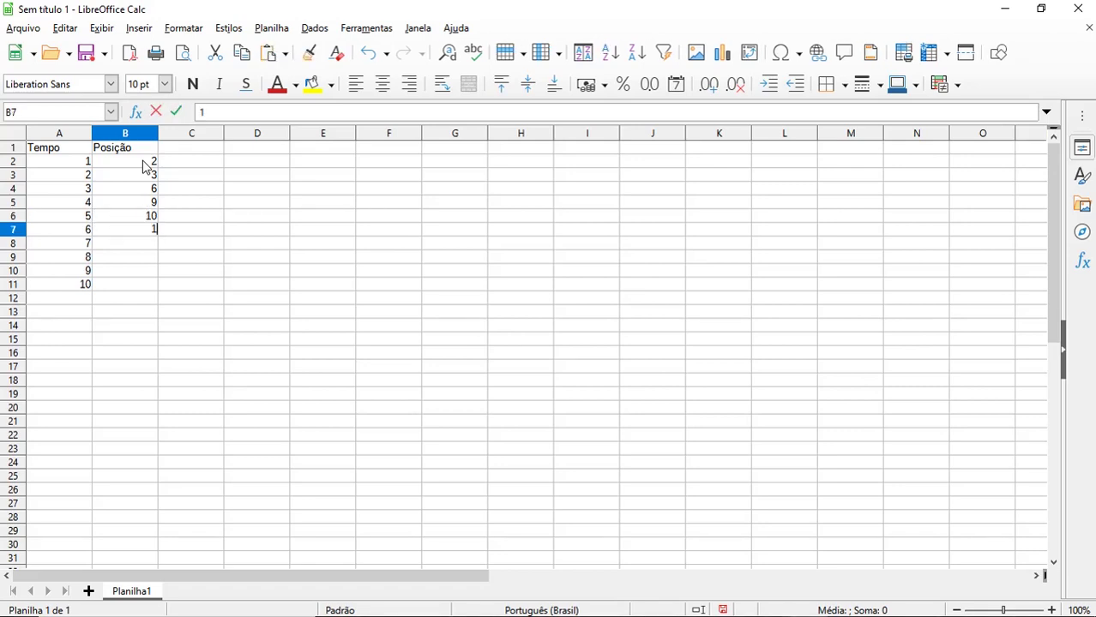
key(Return)
text(14)
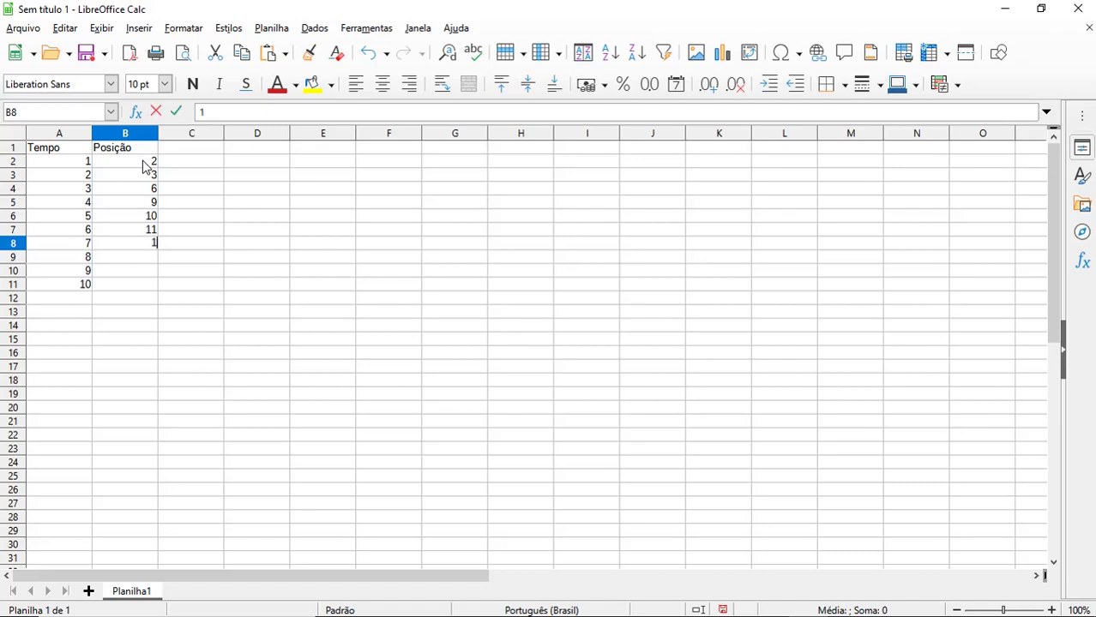
key(Return)
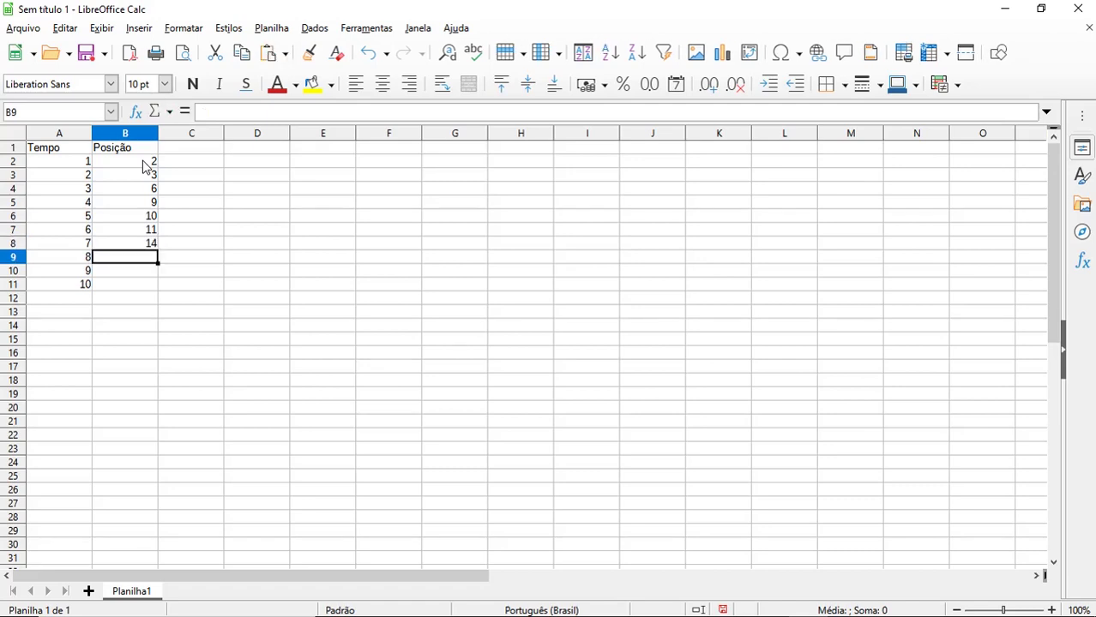
text(17)
key(Return)
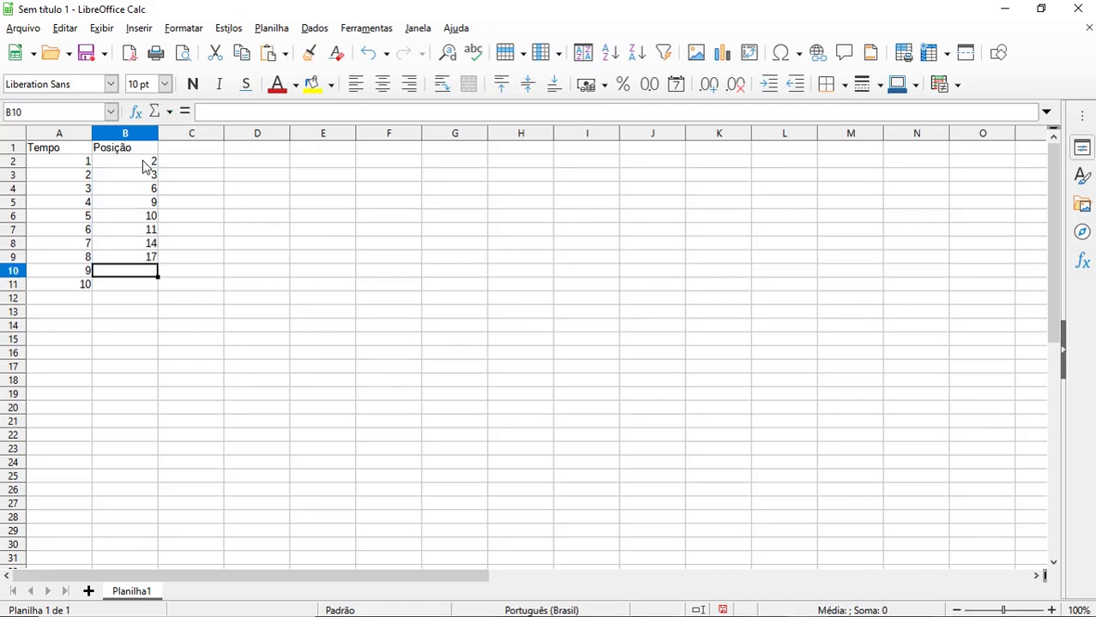
text(18)
key(Return)
text(20)
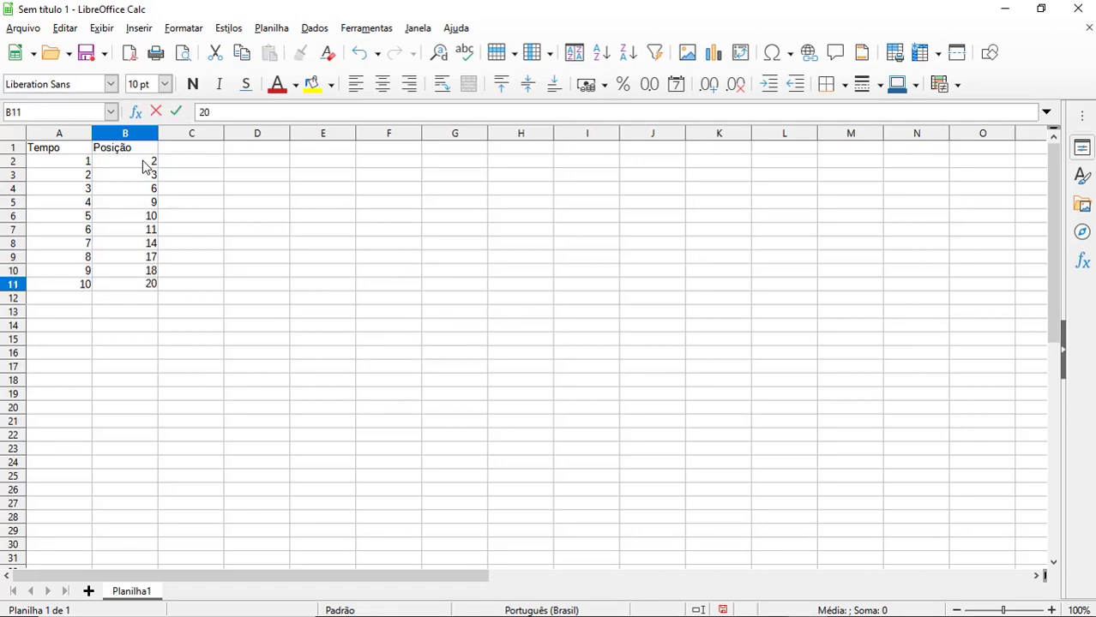
key(Tab)
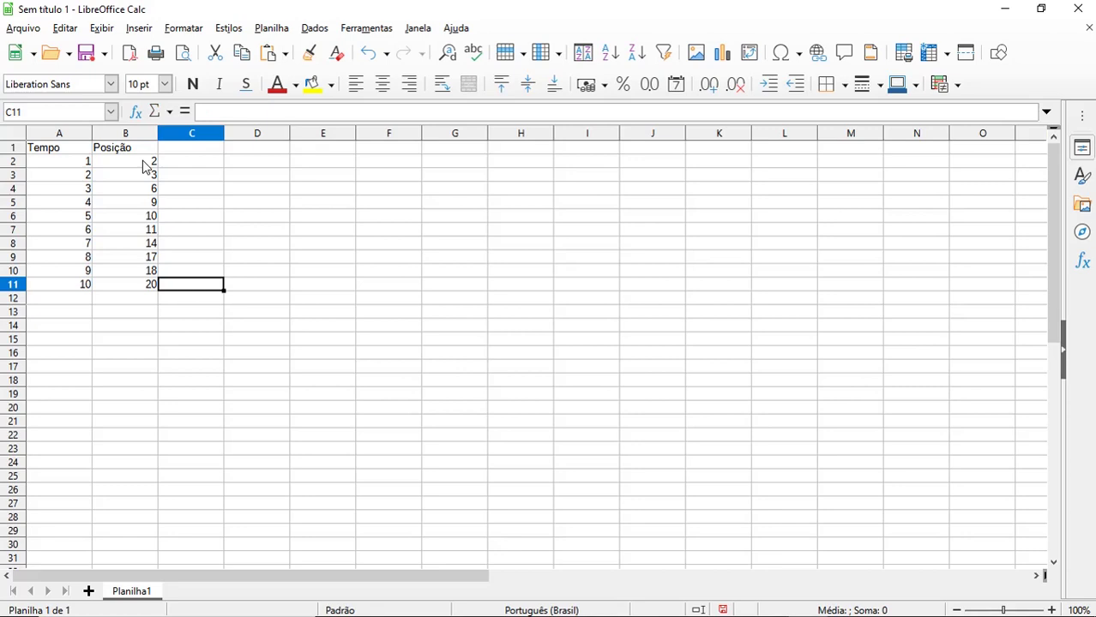
click(73, 151)
drag(73, 151, 63, 283)
click(200, 190)
drag(130, 153, 134, 288)
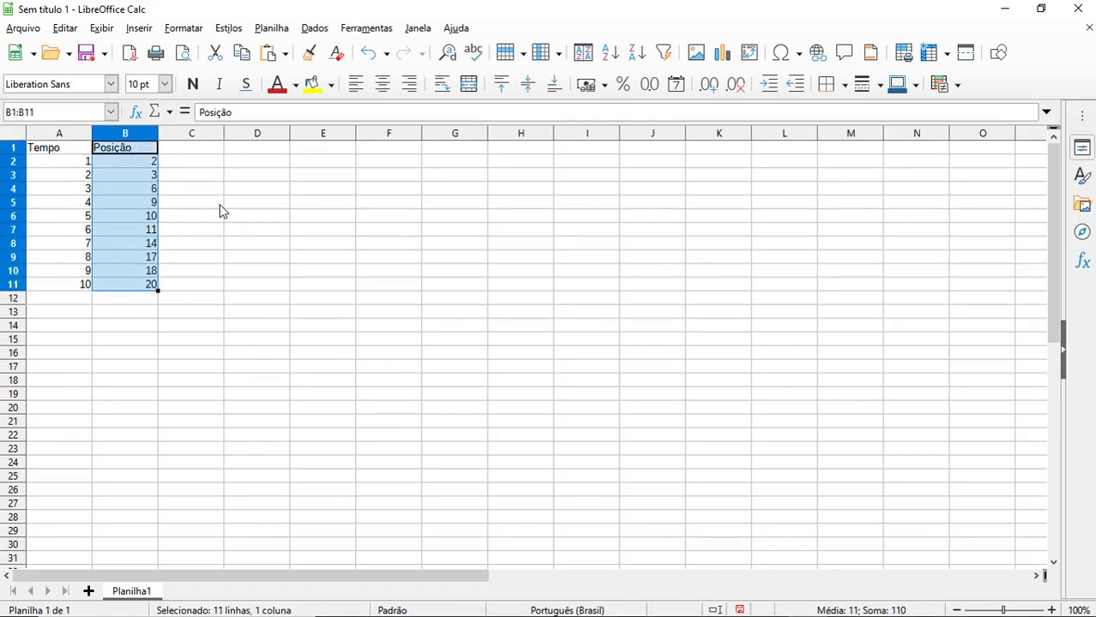
click(216, 204)
- Start a chart from the data in A1:B11, choosing the XY (Dispersão) type with the Somente pontos variant
drag(53, 153, 117, 290)
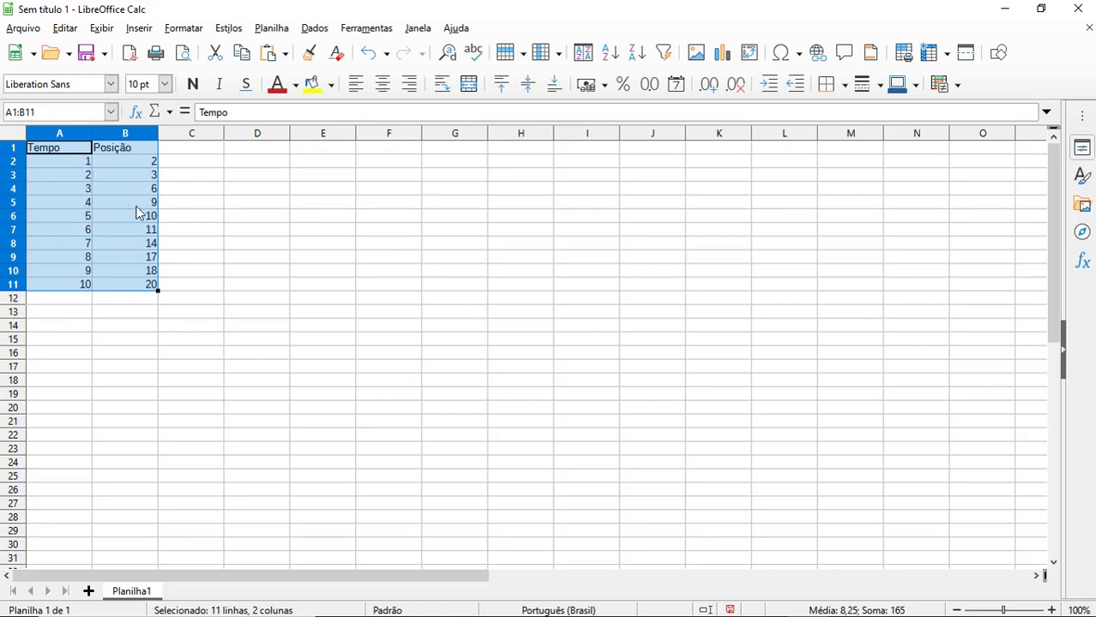
click(140, 31)
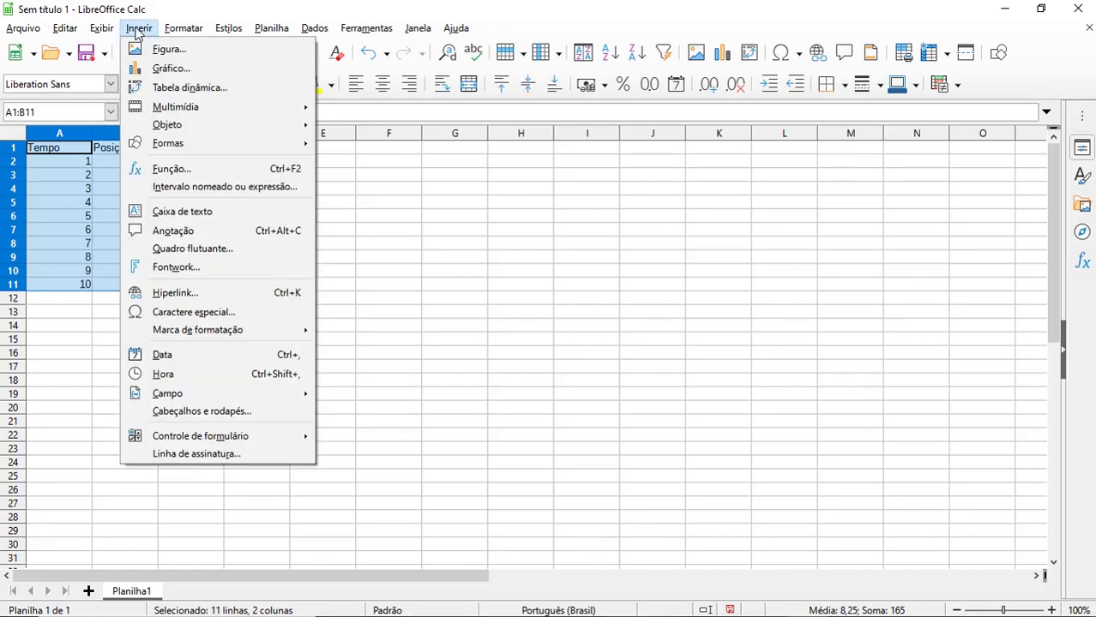
click(169, 72)
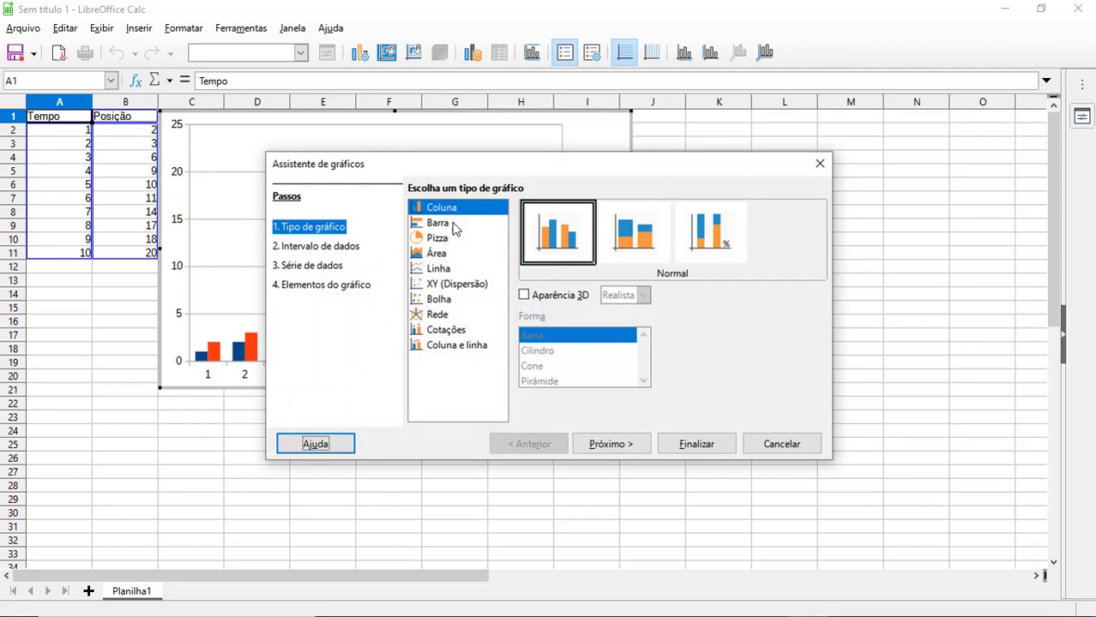
click(462, 286)
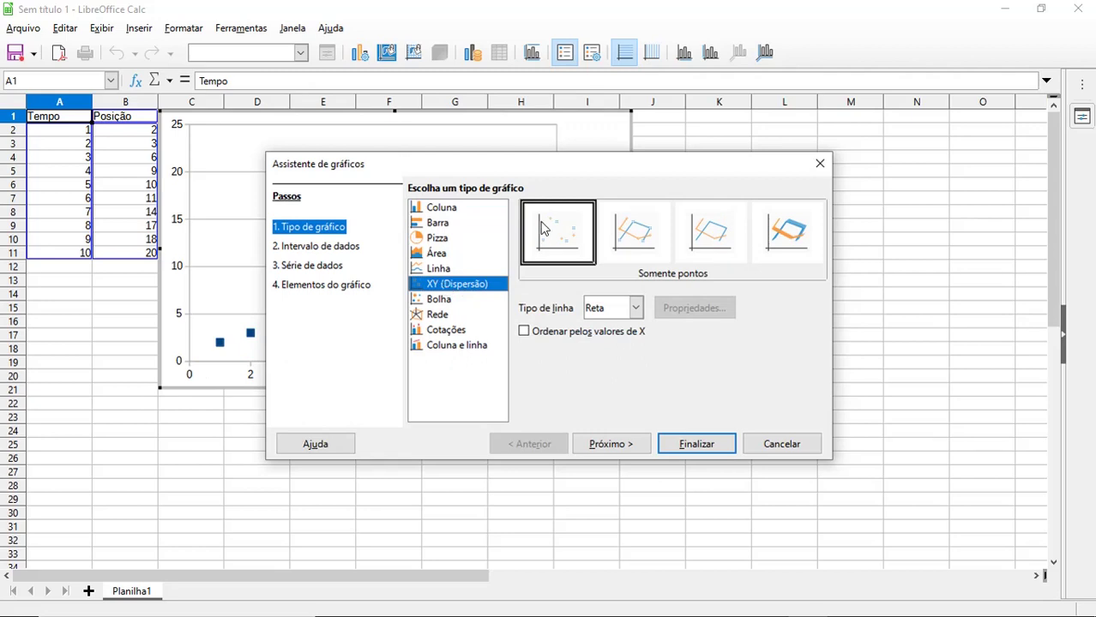
click(547, 250)
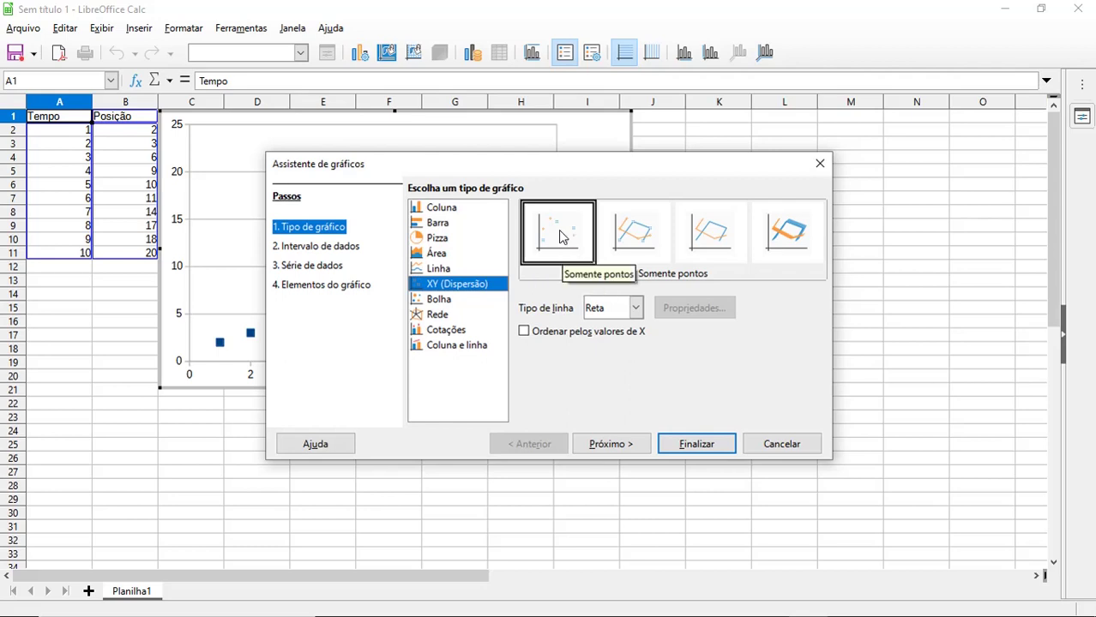
- Keep the proposed data ranges, title the chart "Gráfico x versus t", and label the X axis "Tempo (s)" and the Y axis "Posição (cm)"
click(608, 444)
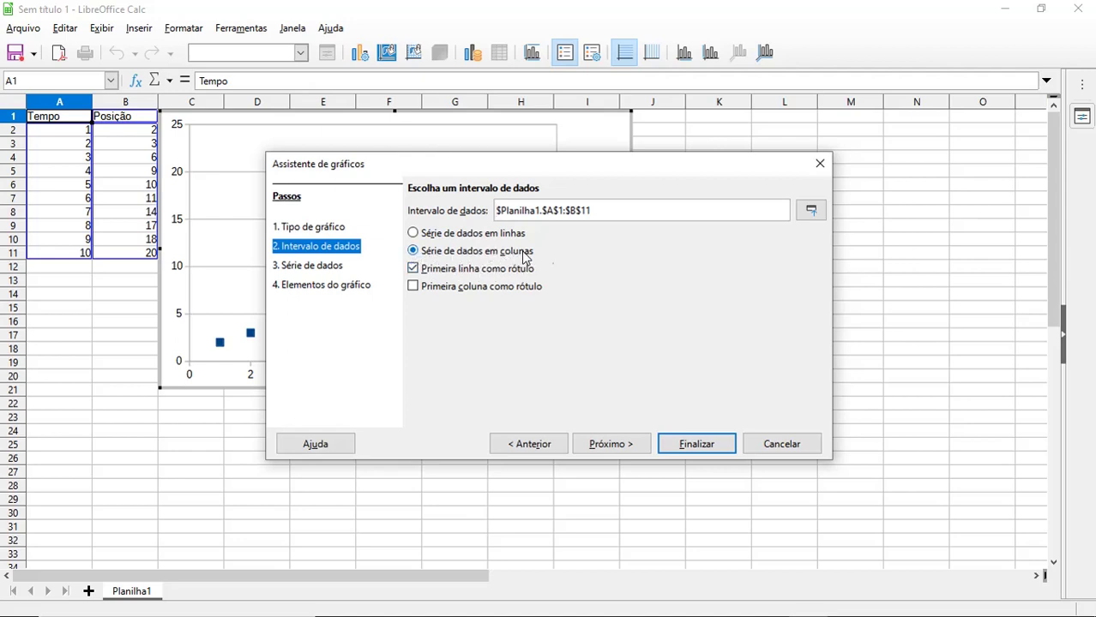
click(608, 444)
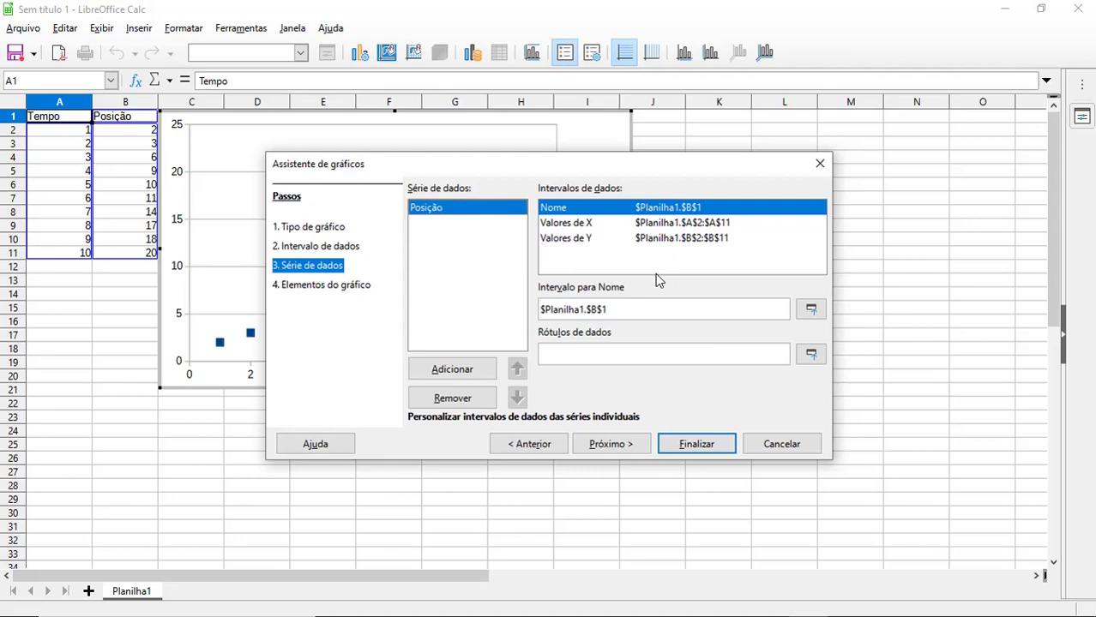
click(611, 444)
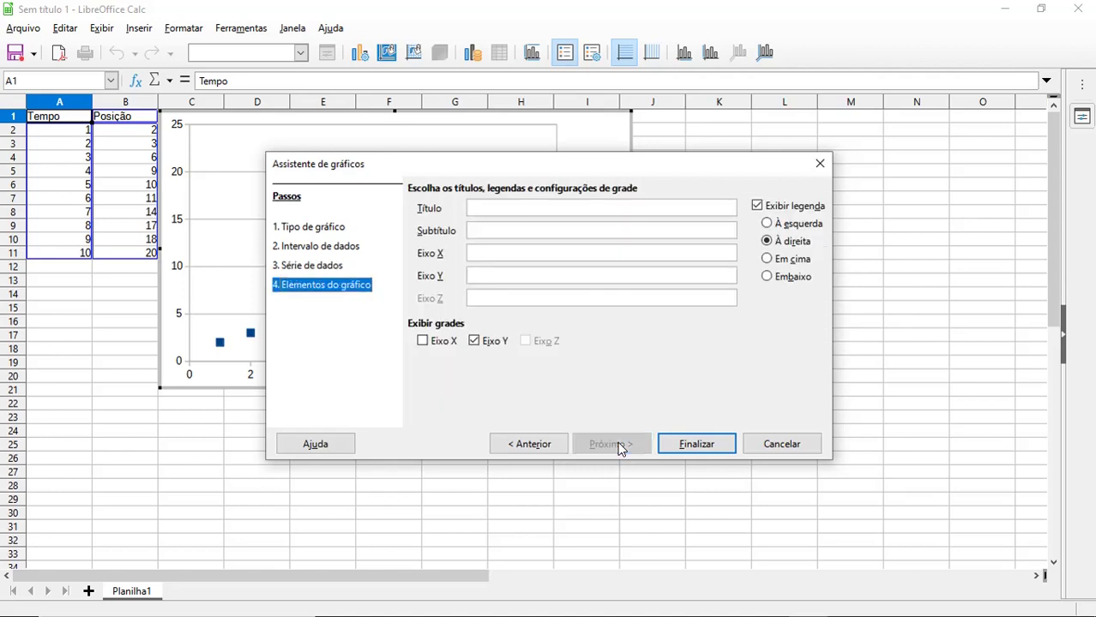
click(502, 208)
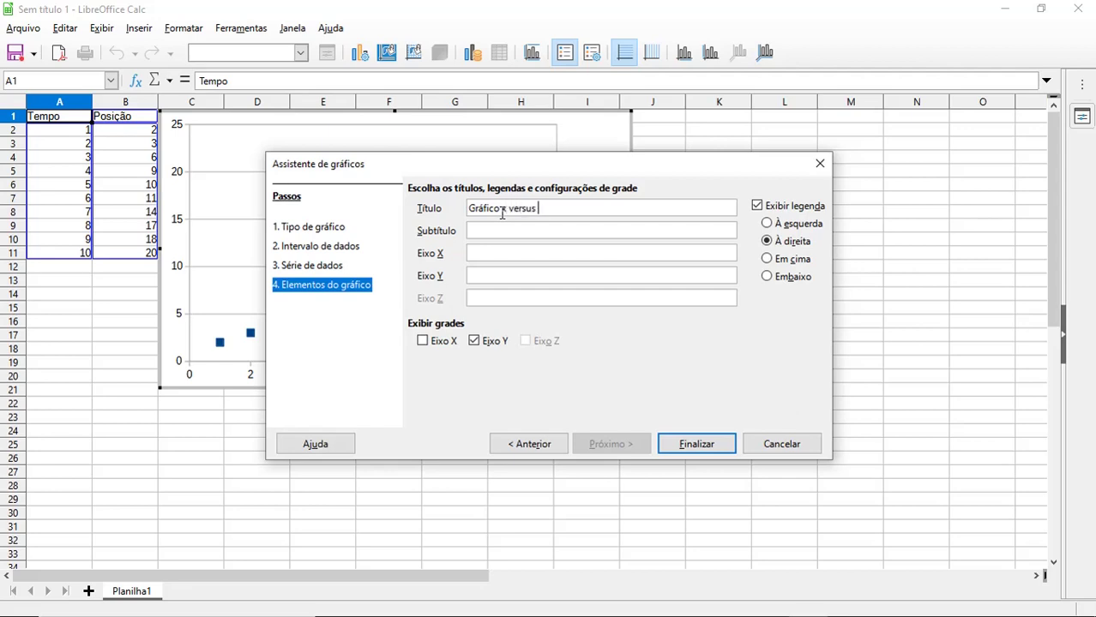
click(505, 229)
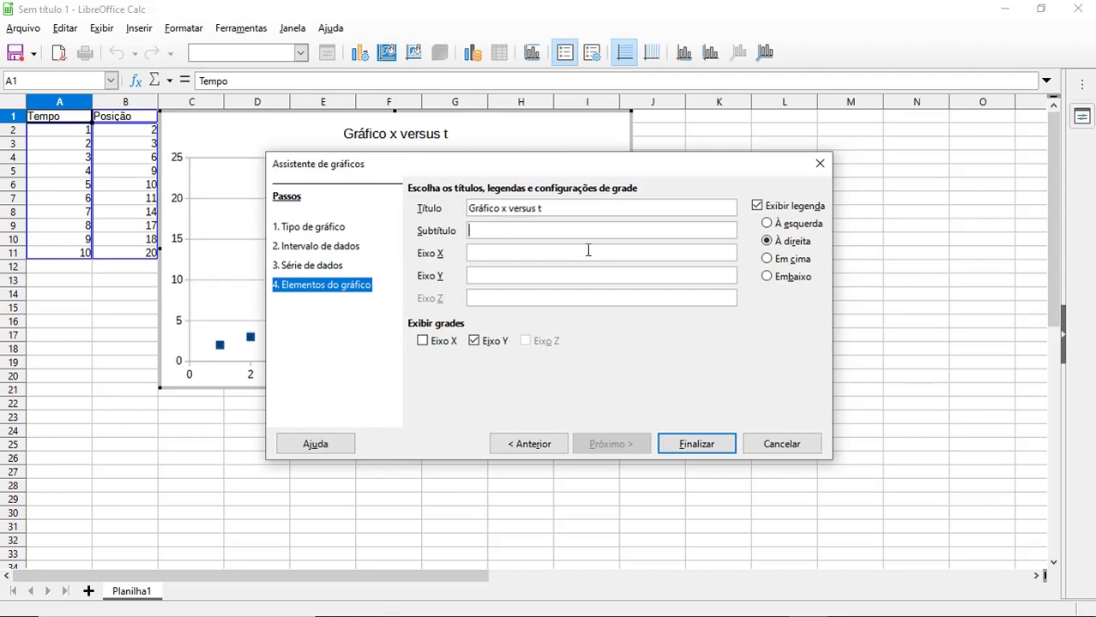
click(513, 253)
text(s)
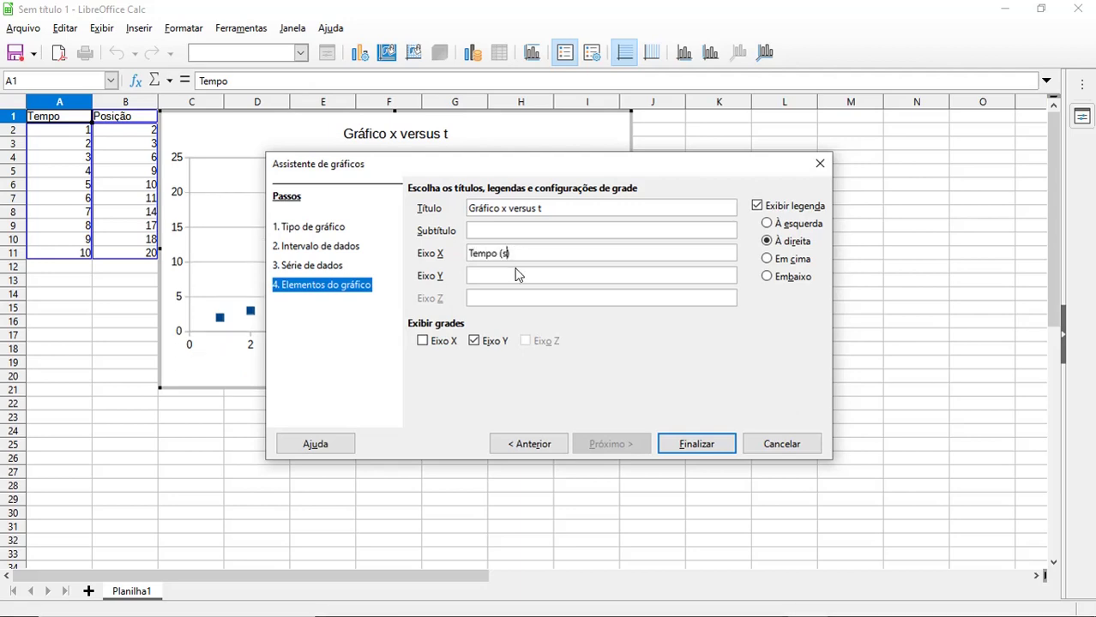
click(502, 273)
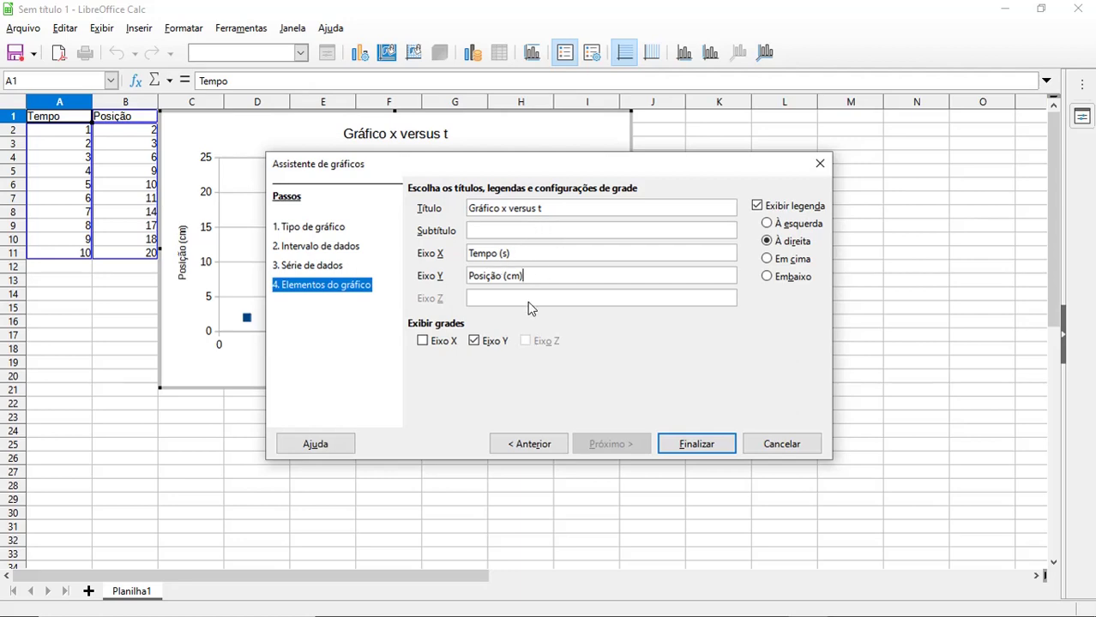
- Finish the chart with gridlines shown for both Eixo X and Eixo Y, and enlarge it to extend to about column K and row 31
click(424, 343)
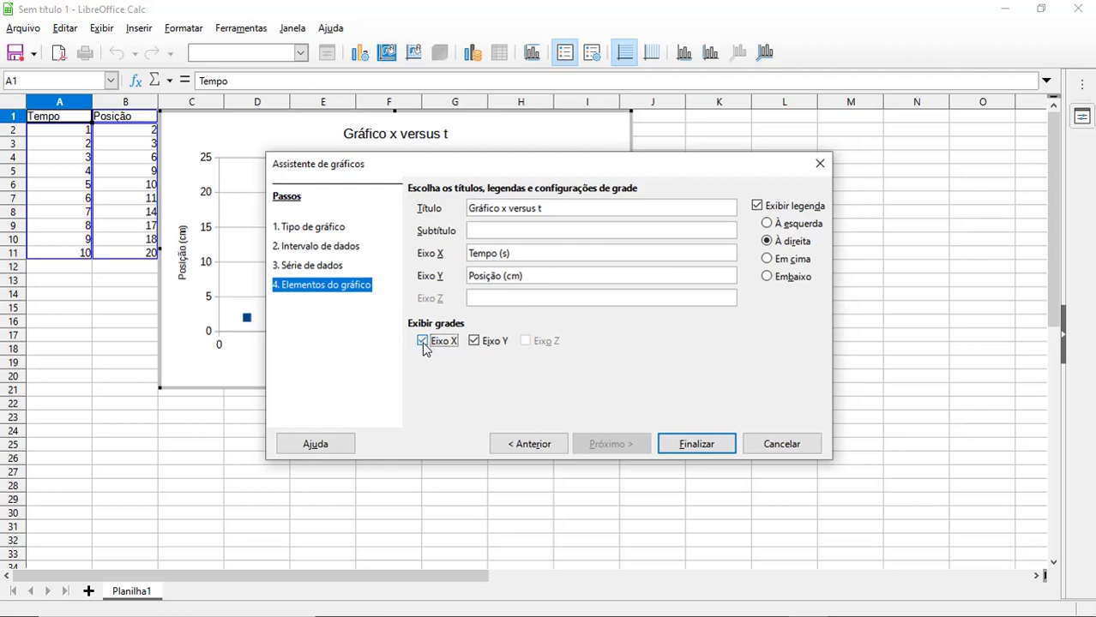
click(473, 341)
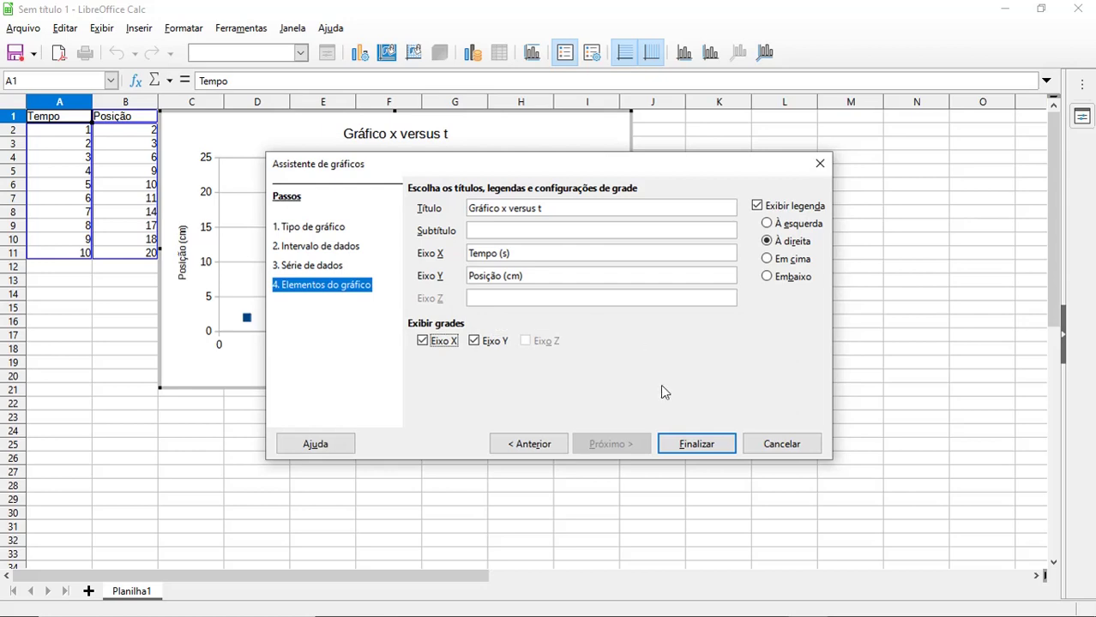
click(696, 444)
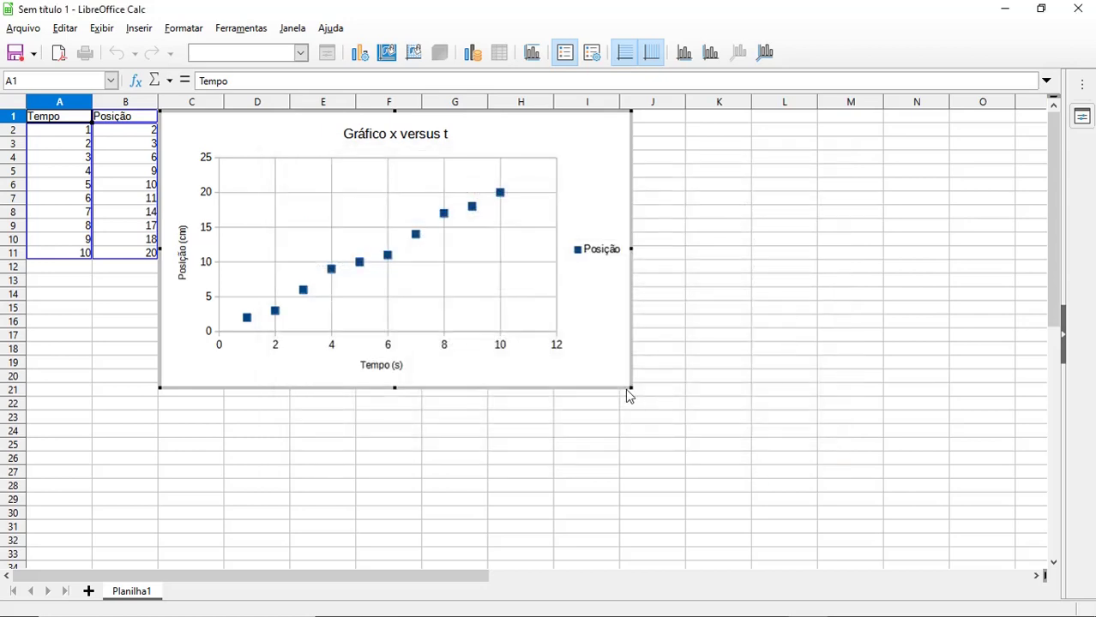
drag(629, 387, 746, 527)
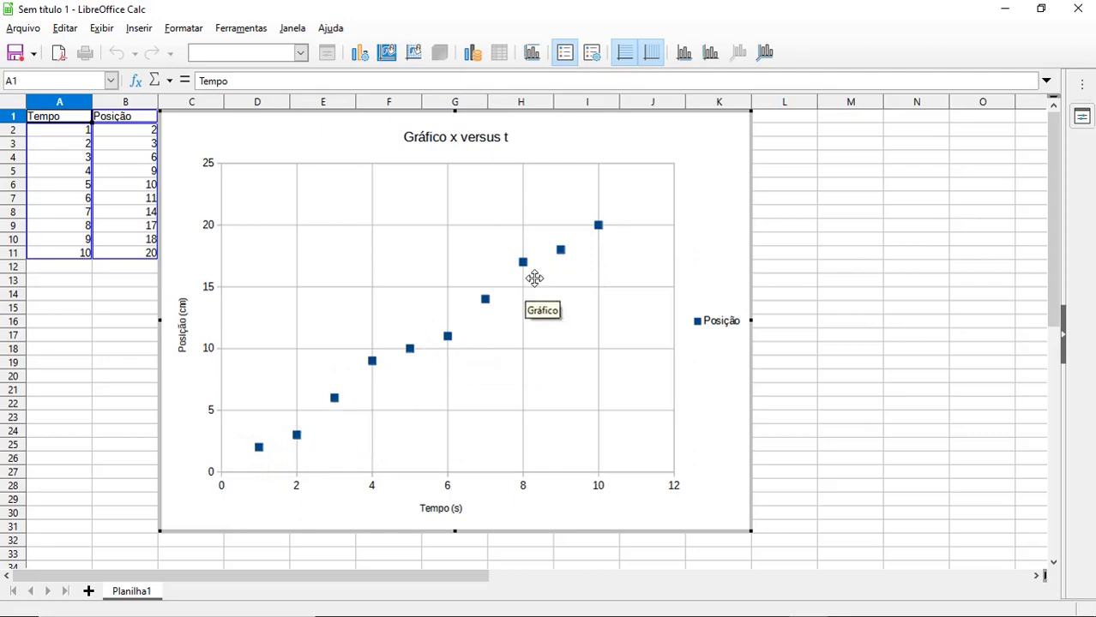
- Insert a Linear trend line for the Posição series, named "Ajuste linear", with its equation and coefficient of determination (R²) shown
mouse_move(596, 230)
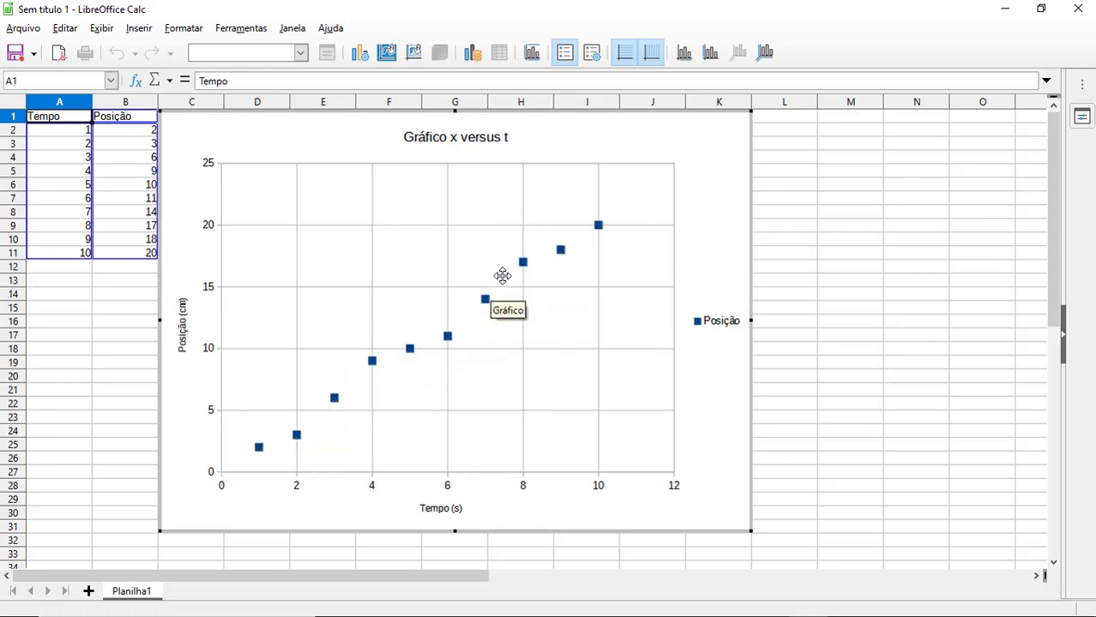
right_click(562, 251)
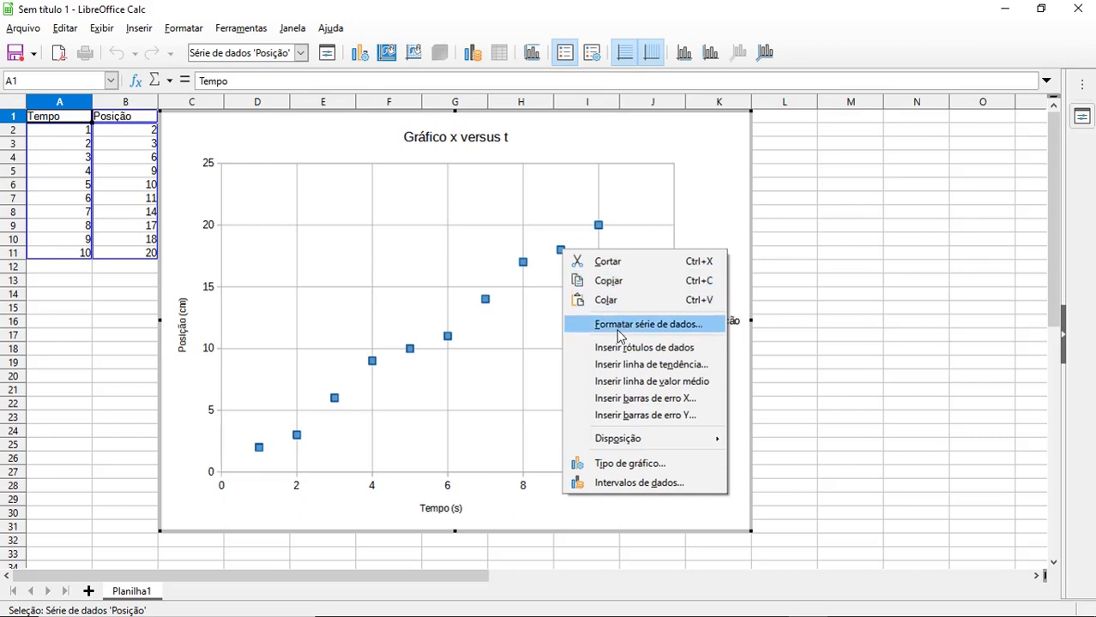
click(685, 372)
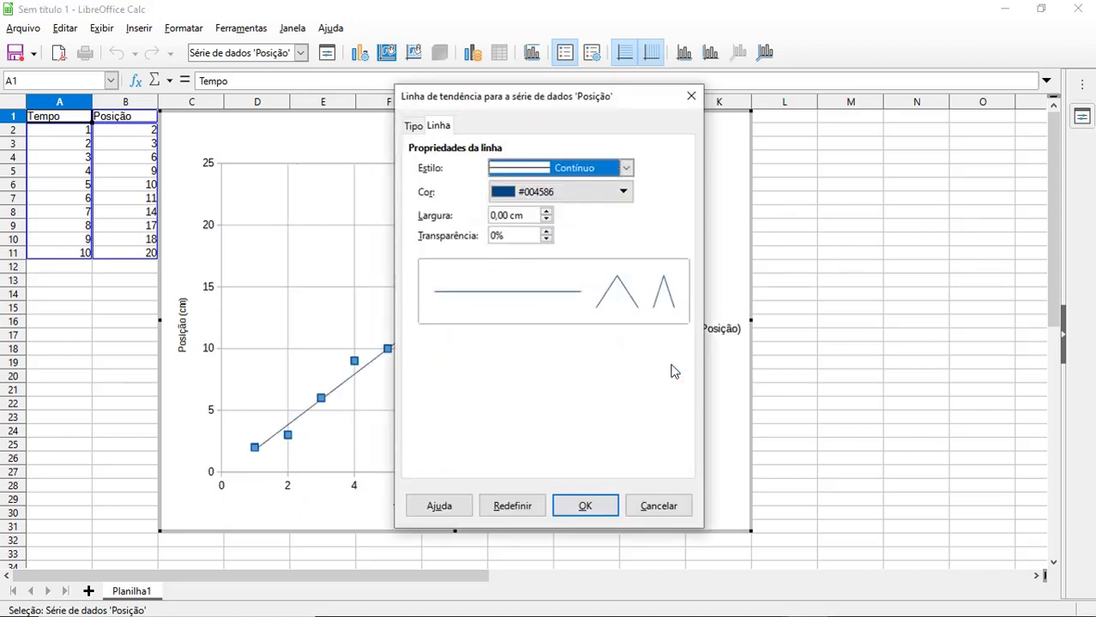
click(413, 127)
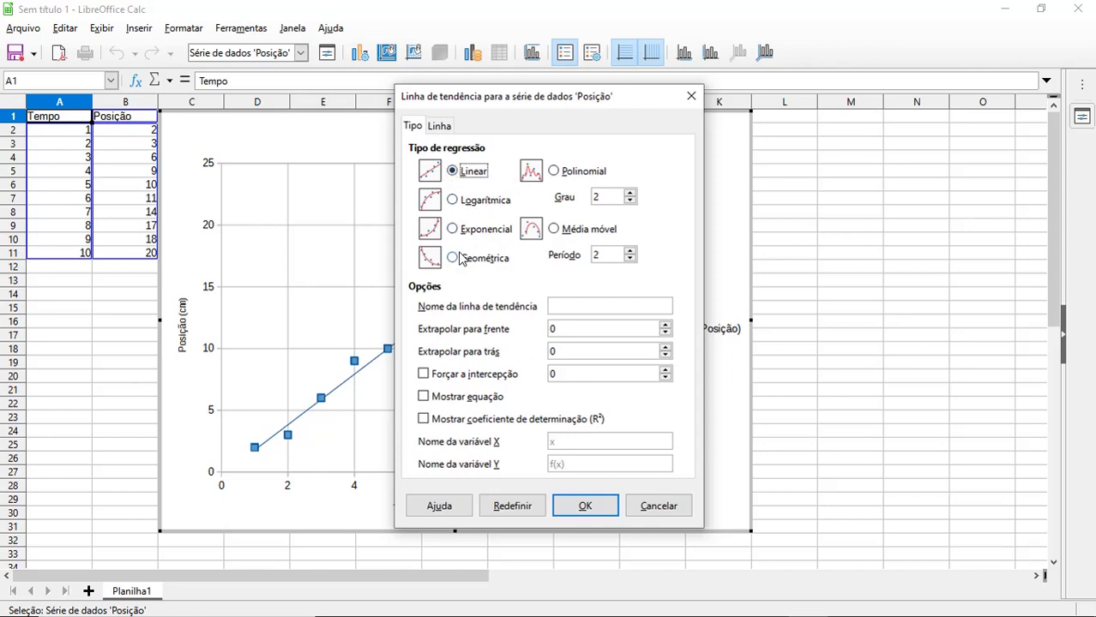
click(557, 304)
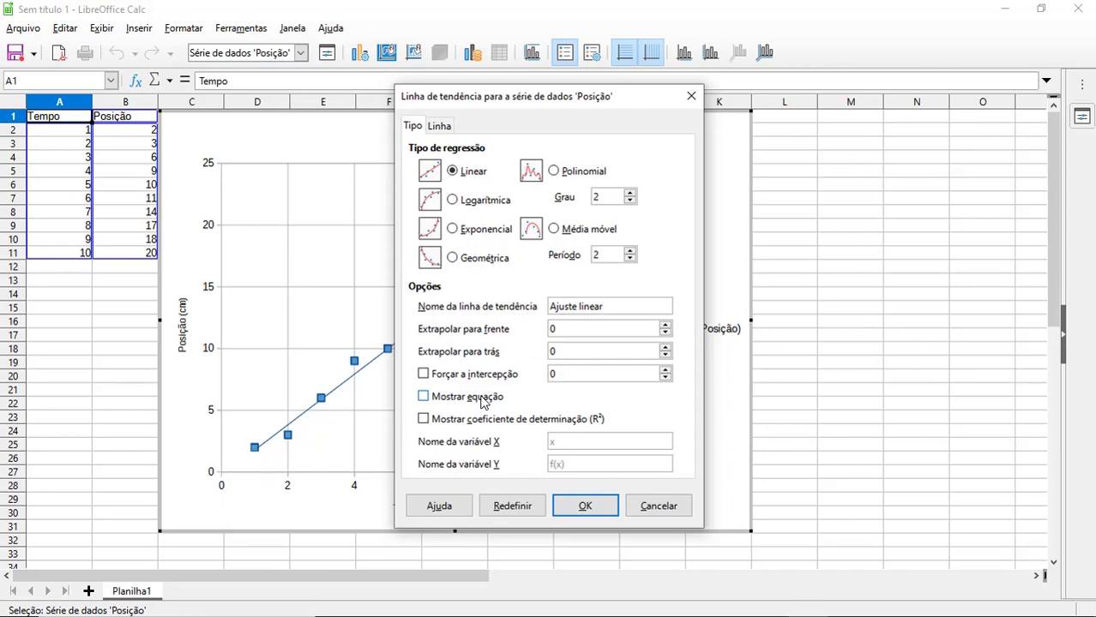
click(423, 398)
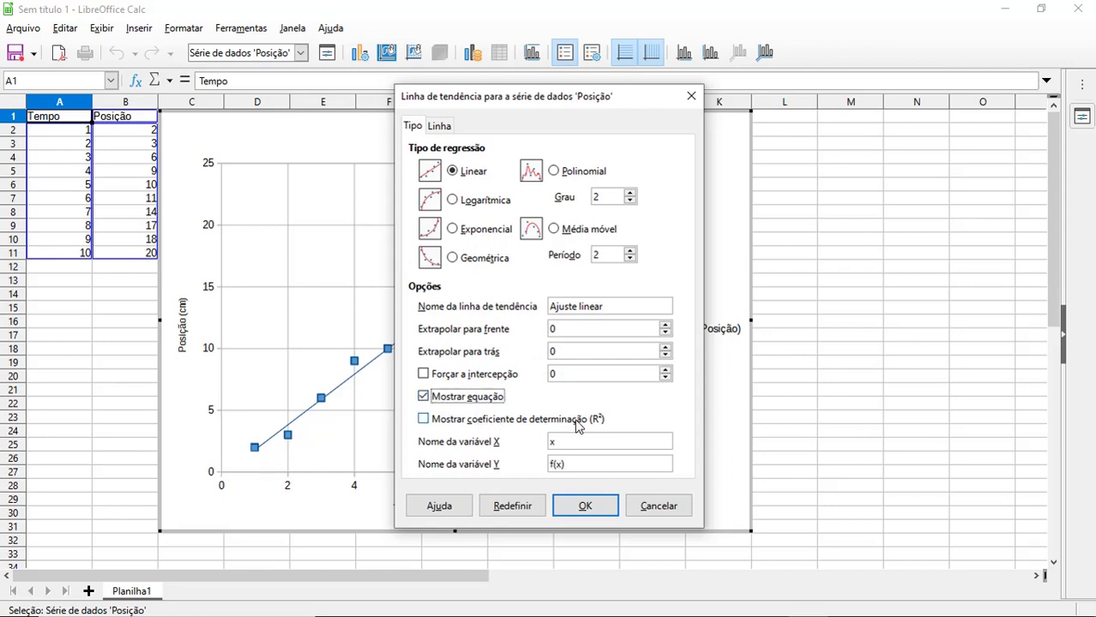
click(434, 425)
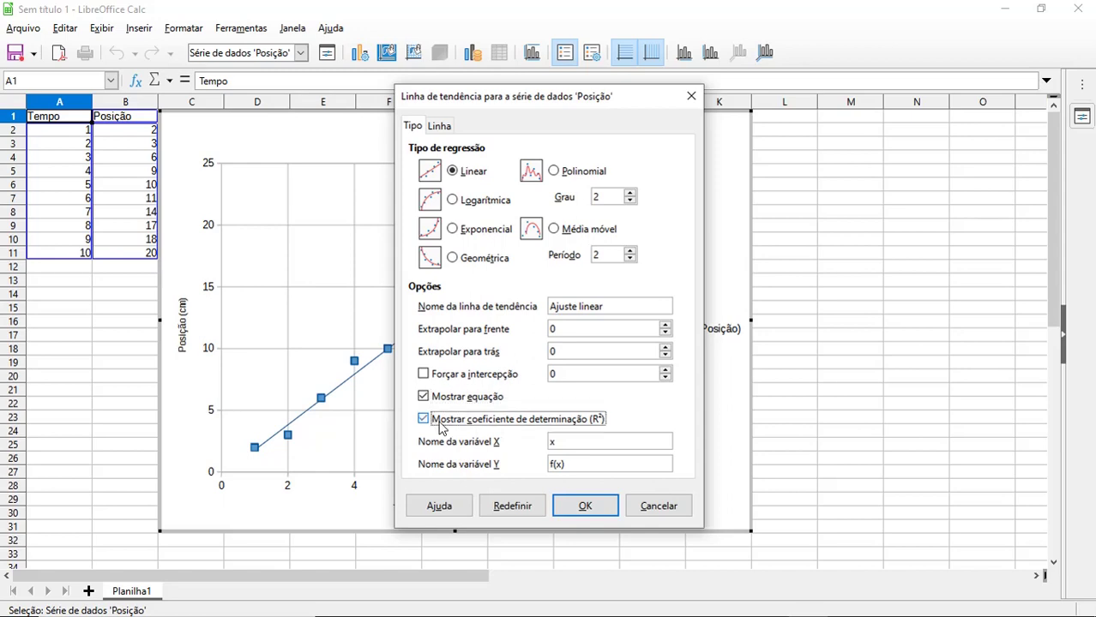
- Colour the trend line Vermelho, apply it, and move its equation label into the empty upper-left corner of the plot area
click(440, 127)
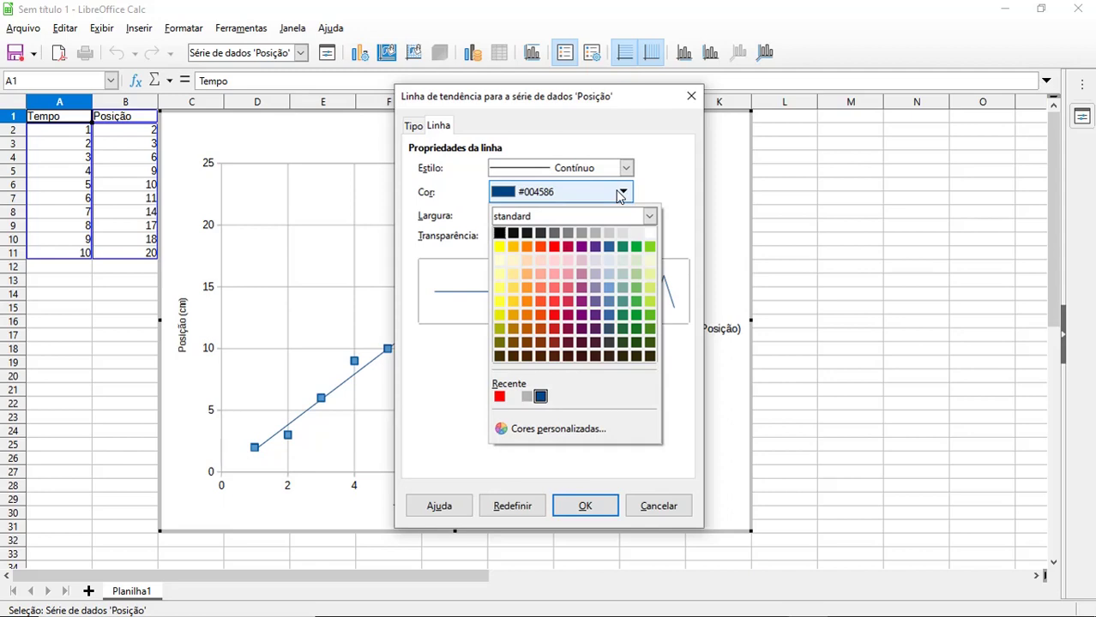
click(554, 248)
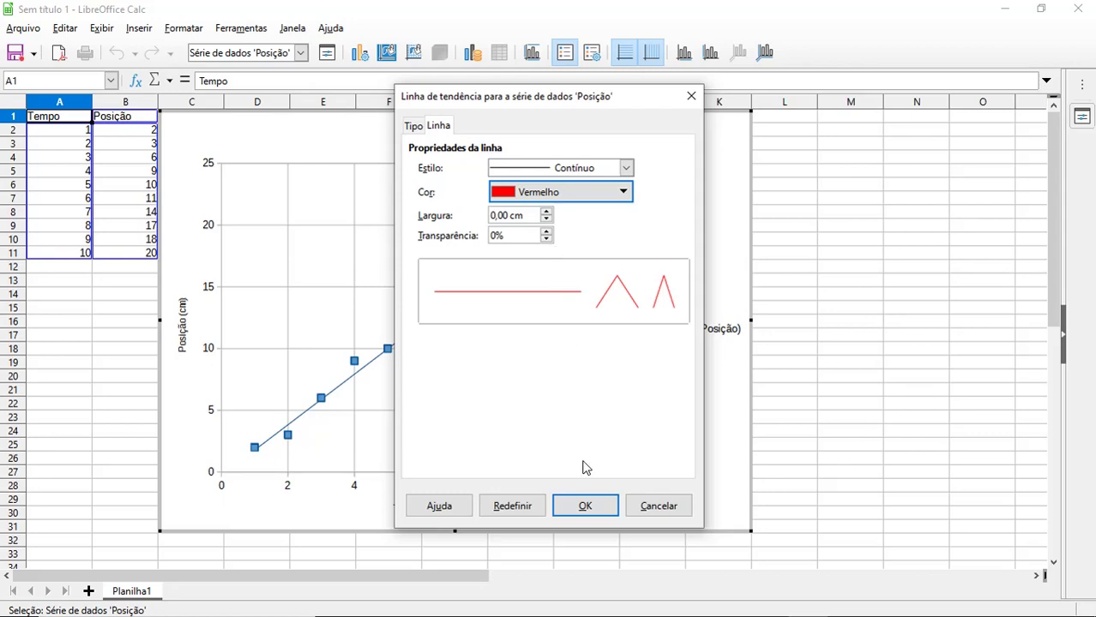
click(583, 506)
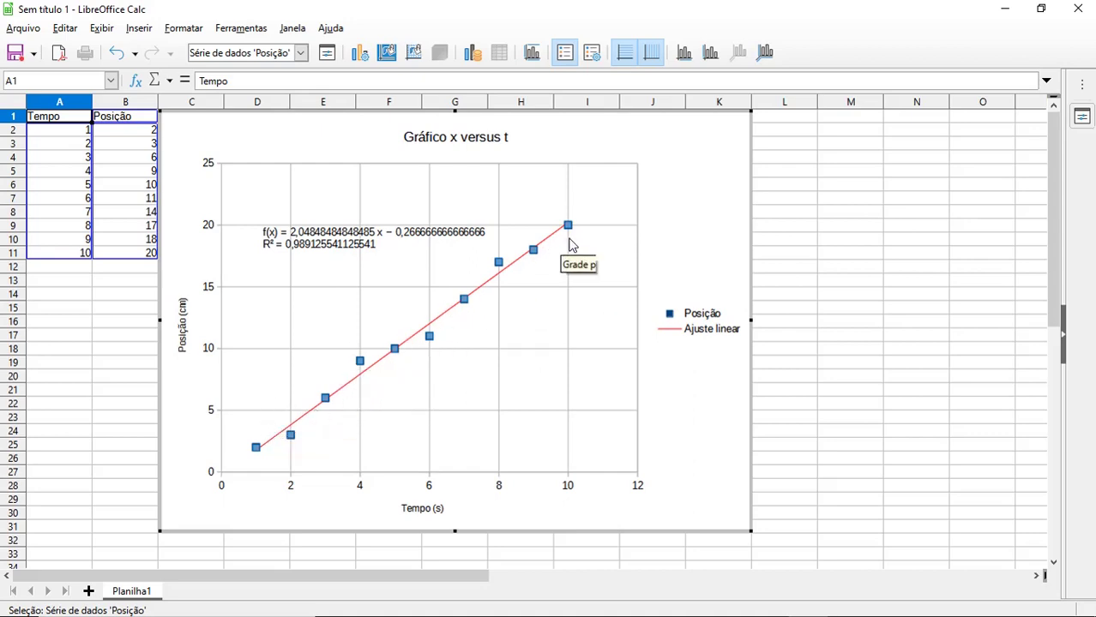
drag(357, 245, 339, 205)
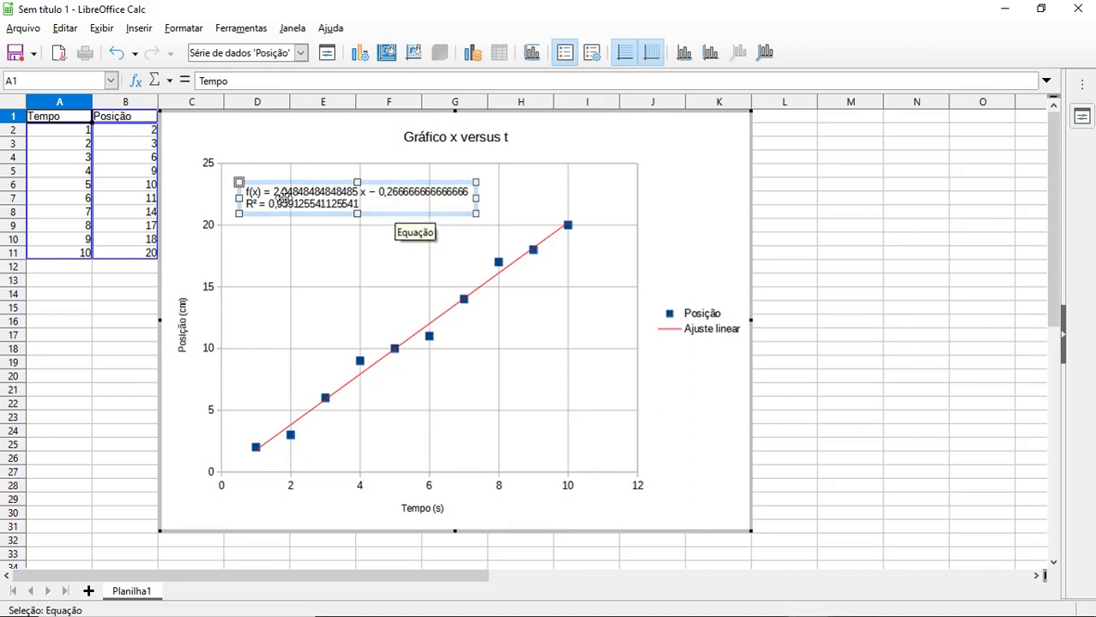
right_click(399, 196)
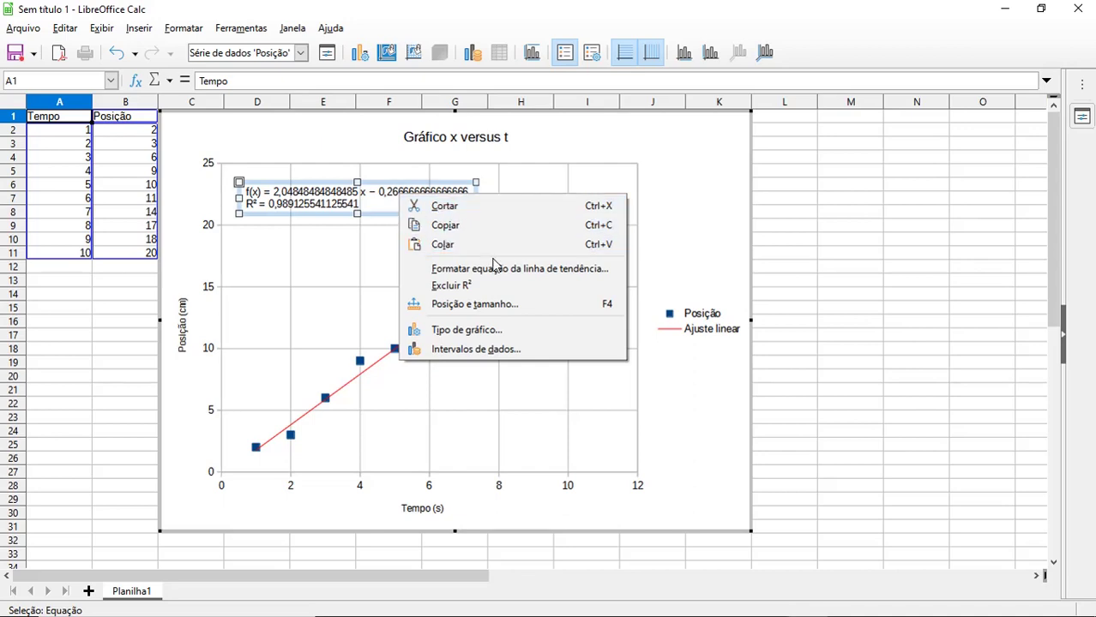
click(495, 306)
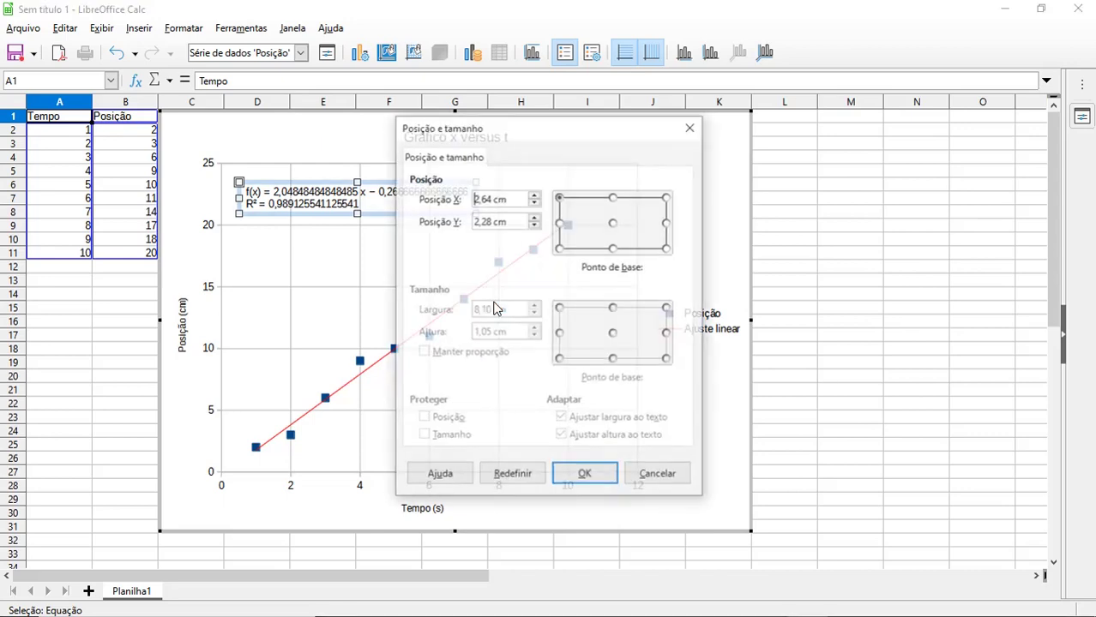
click(658, 476)
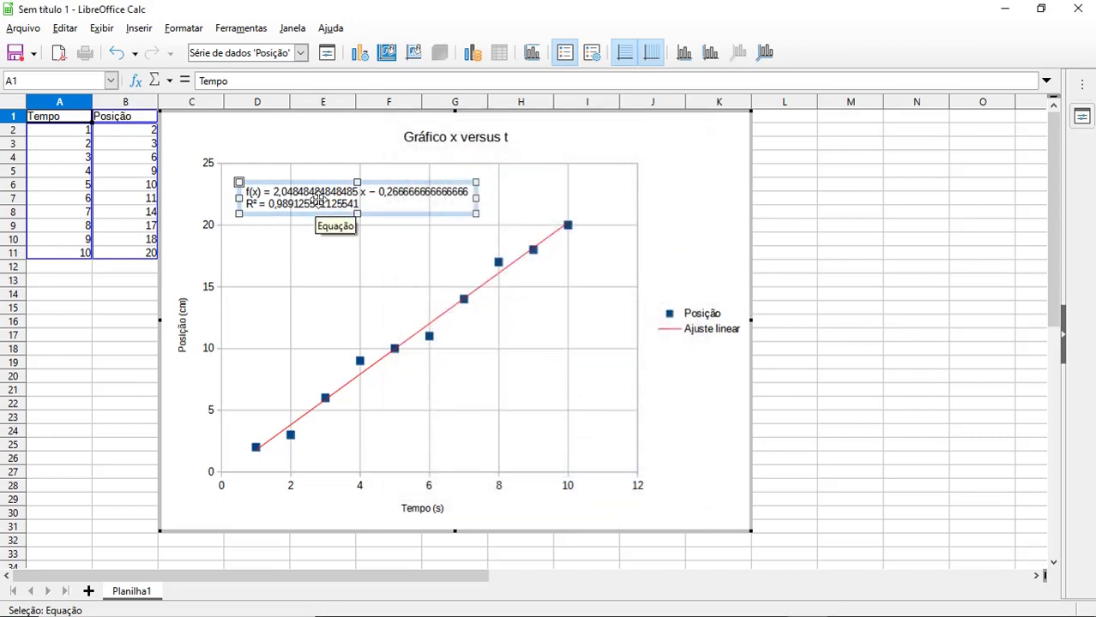
- Format the trend line equation's values in the Número category with 4 decimal places, and nudge the equation label slightly to the right
double_click(317, 199)
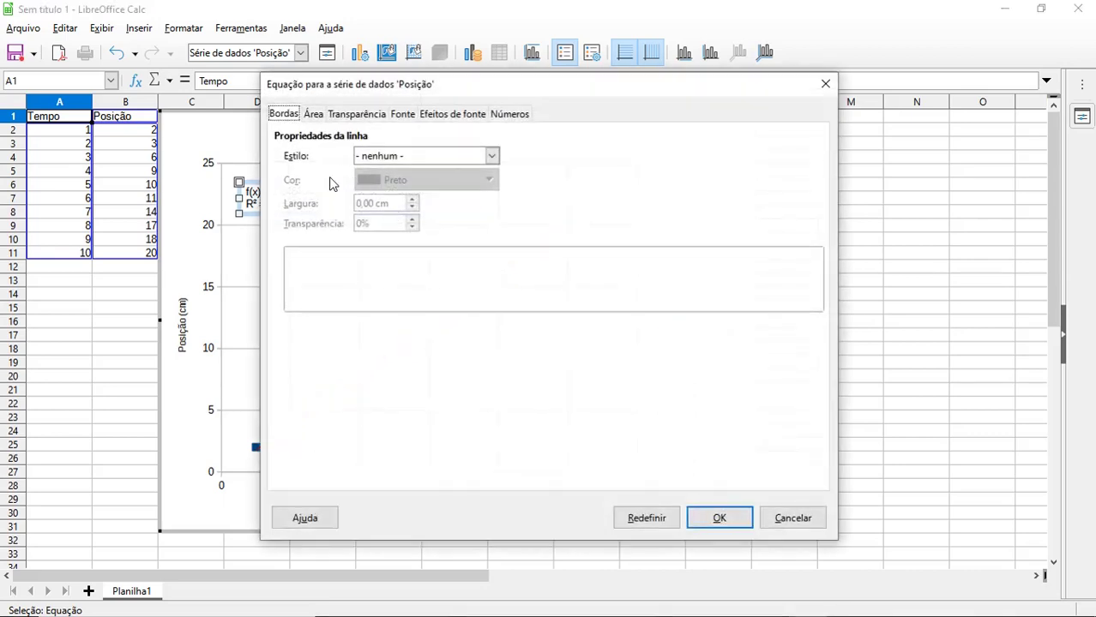
click(314, 117)
click(345, 116)
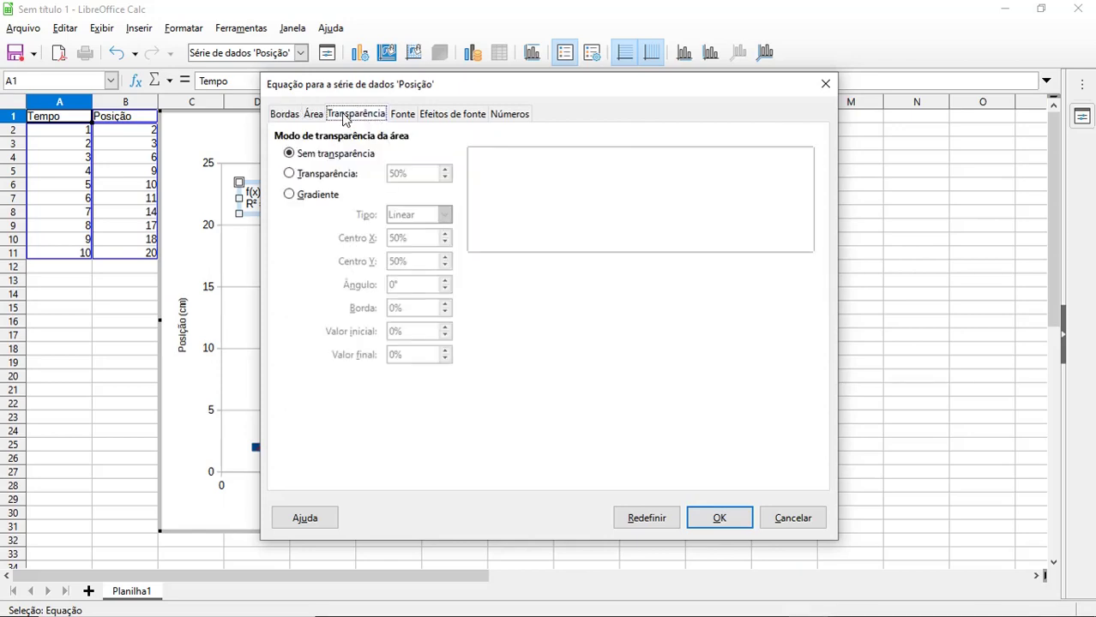
click(403, 116)
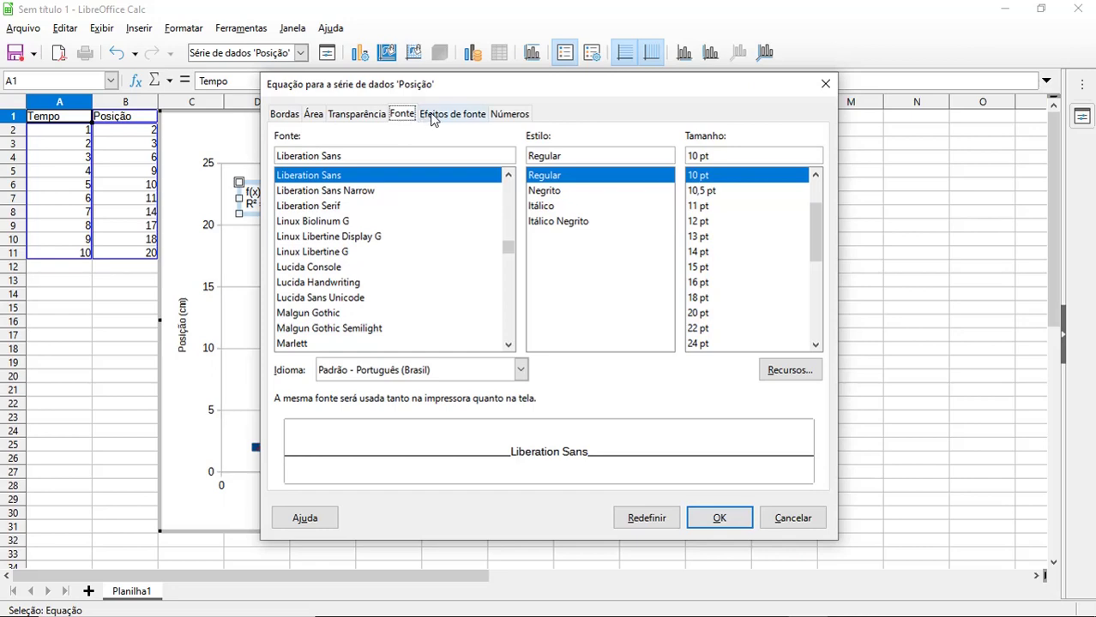
click(433, 118)
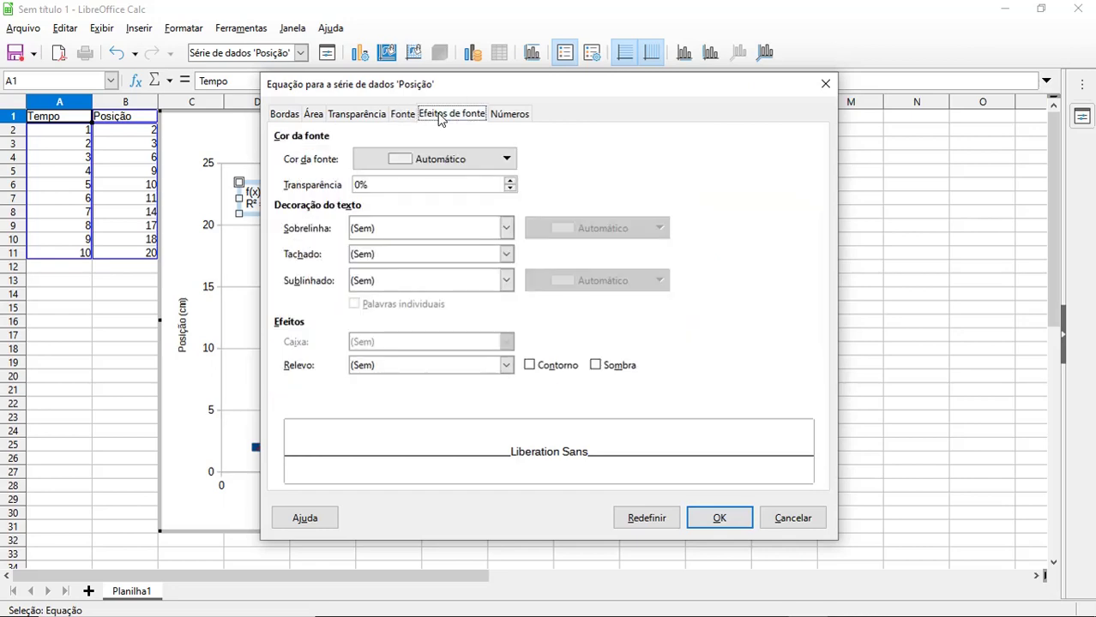
click(504, 119)
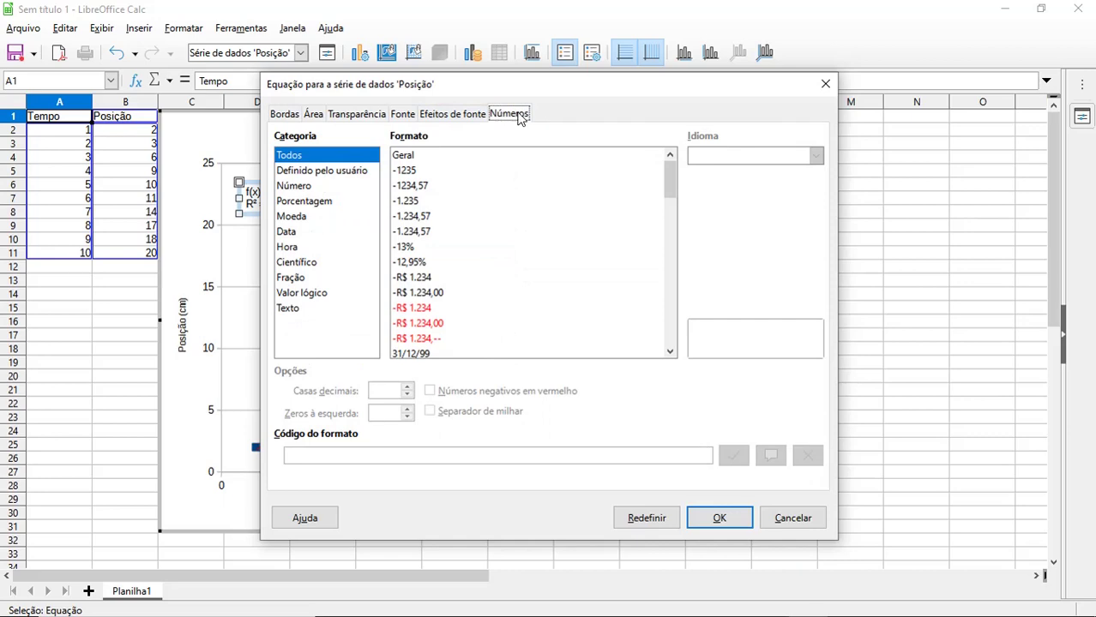
click(294, 187)
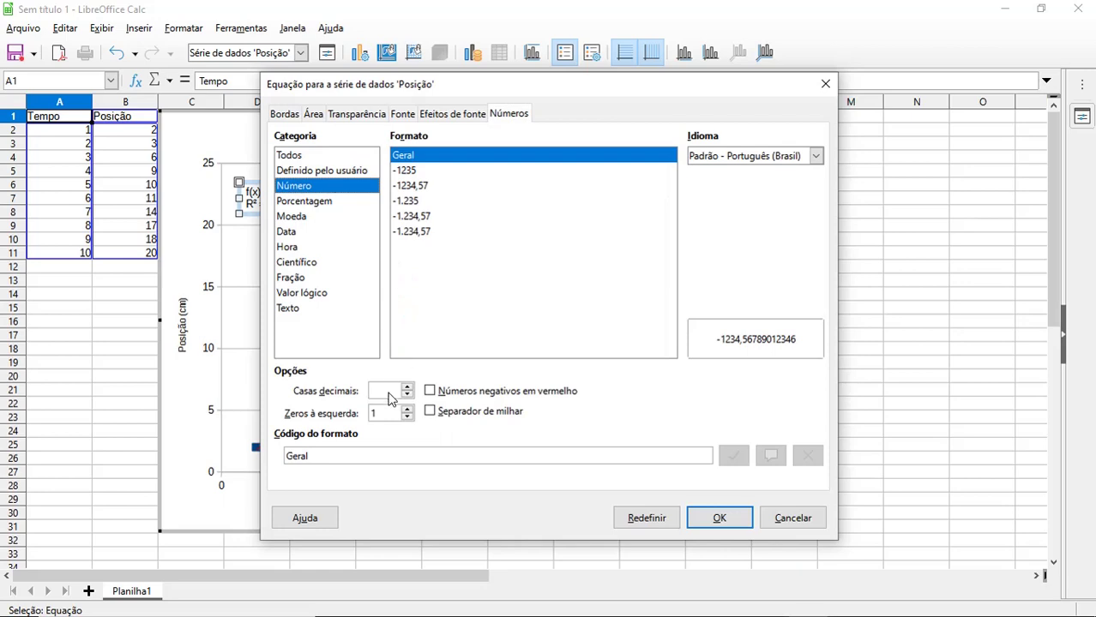
click(409, 387)
click(409, 386)
click(409, 386)
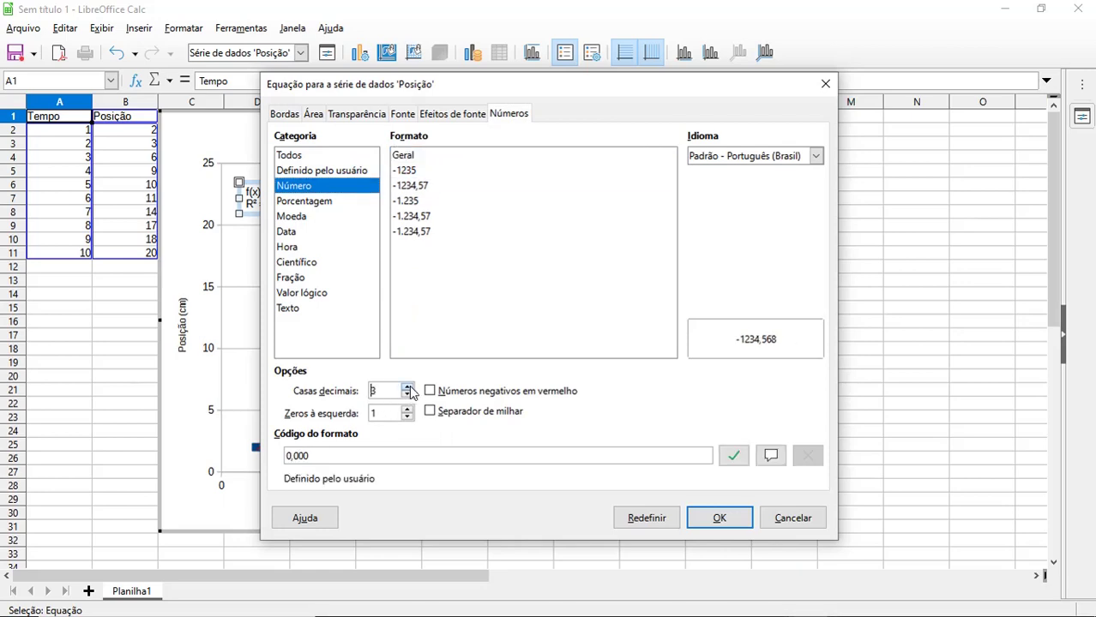
click(409, 387)
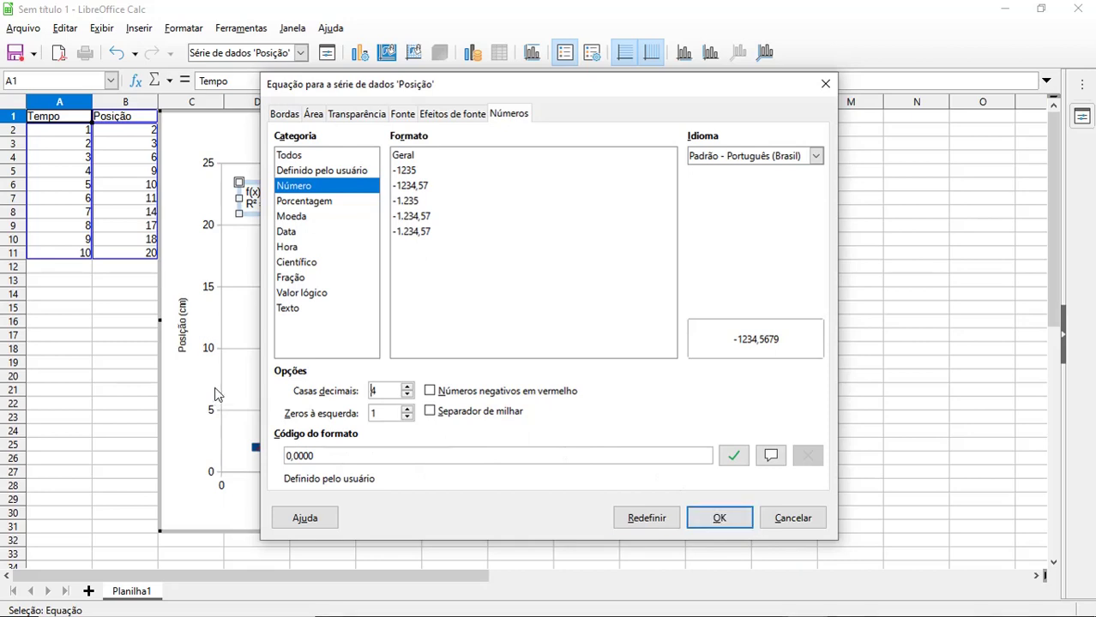
click(726, 523)
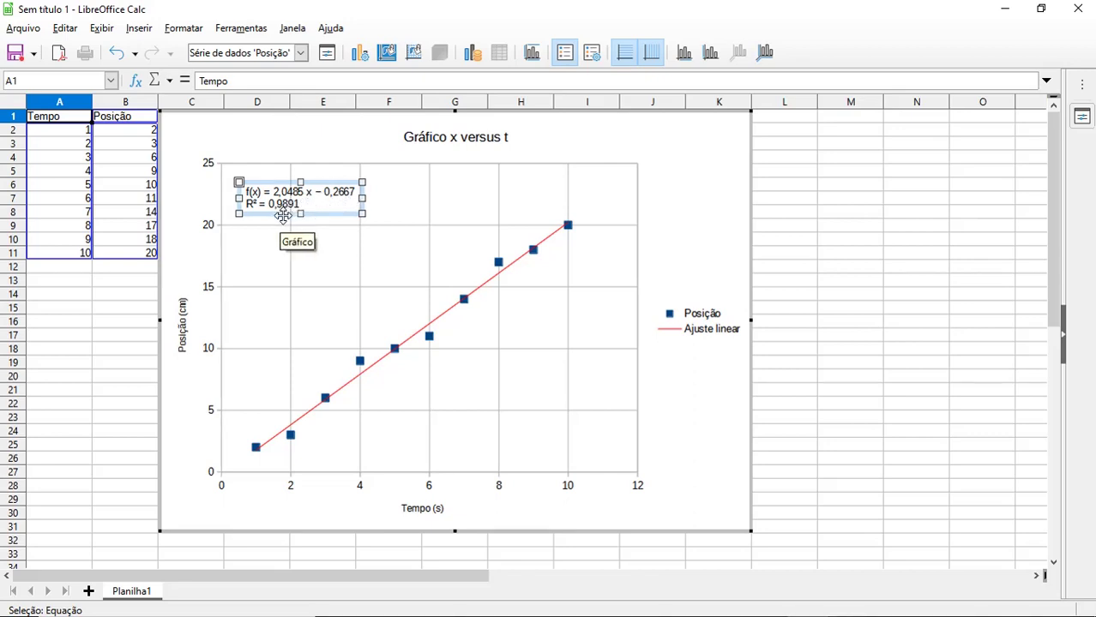
mouse_move(320, 214)
mouse_down()
mouse_move(301, 223)
mouse_move(333, 215)
mouse_up()
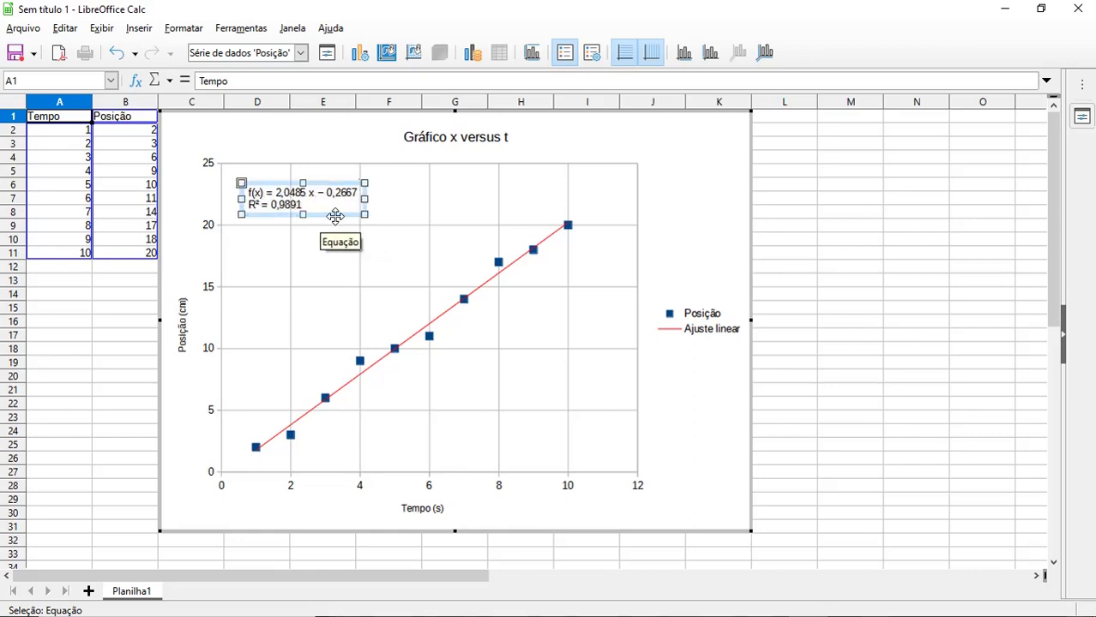
- Examine the finished chart's main title, both axis titles, the Y and X axes, the plot area and the trend line equation
click(667, 154)
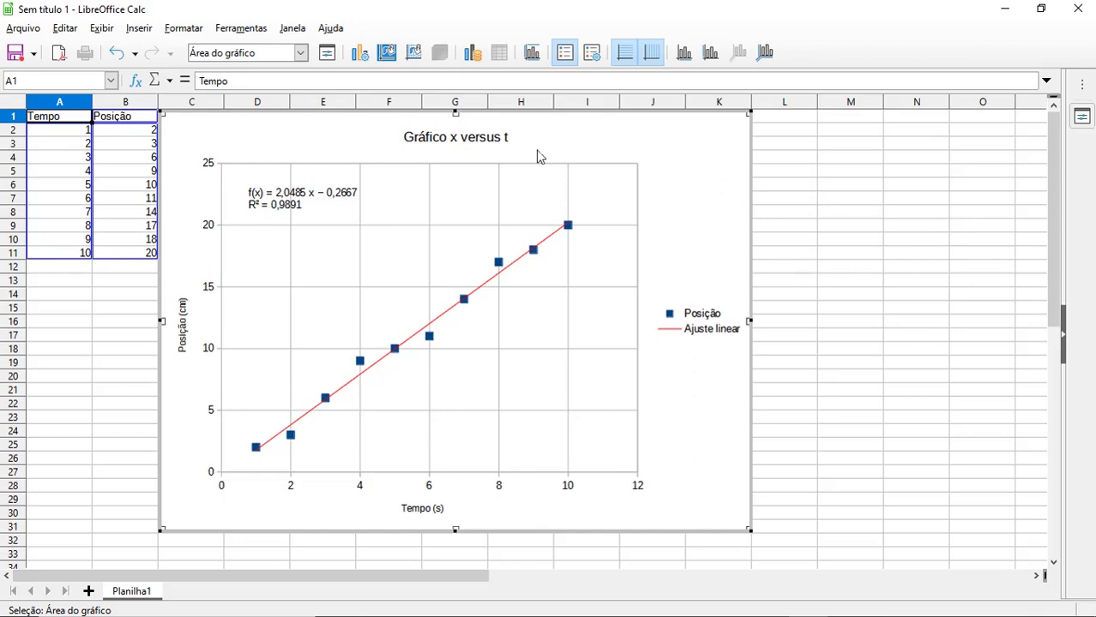
click(467, 137)
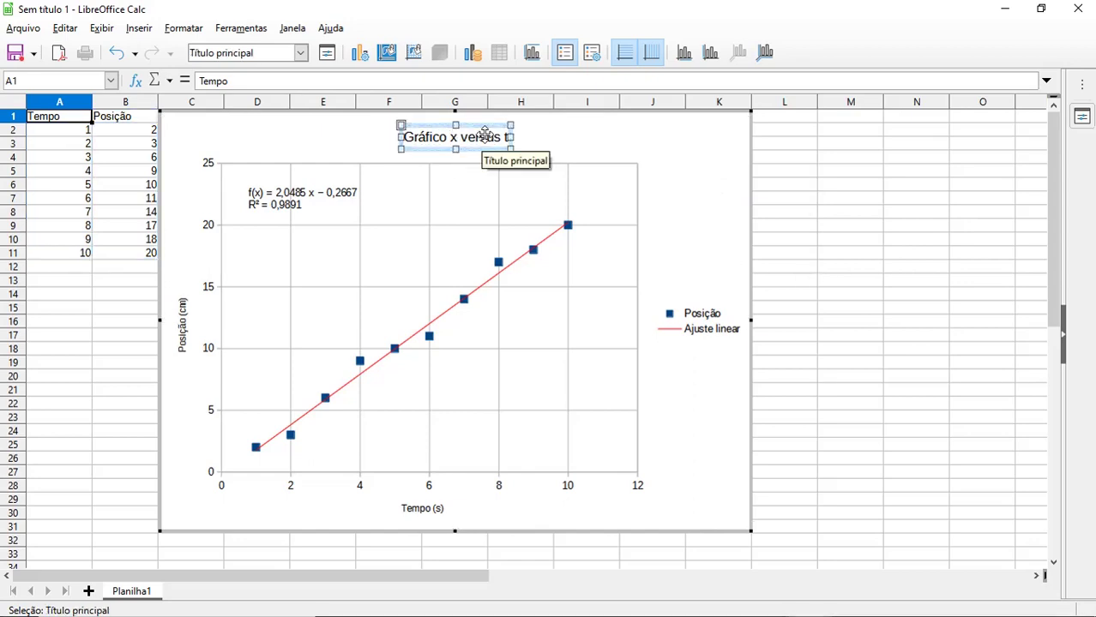
click(181, 322)
click(421, 508)
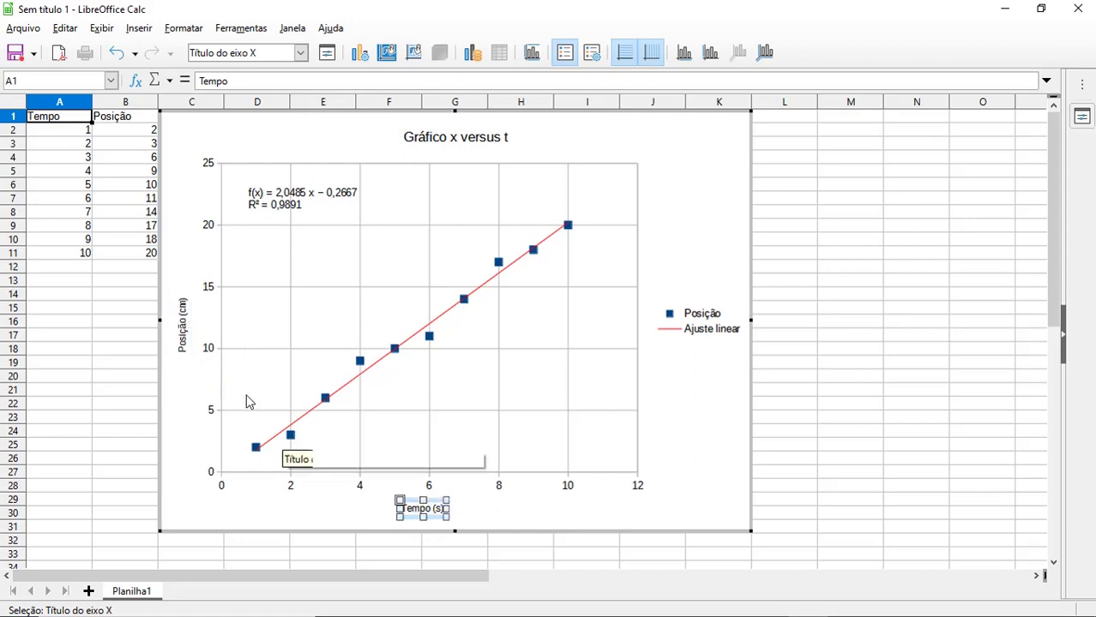
click(212, 351)
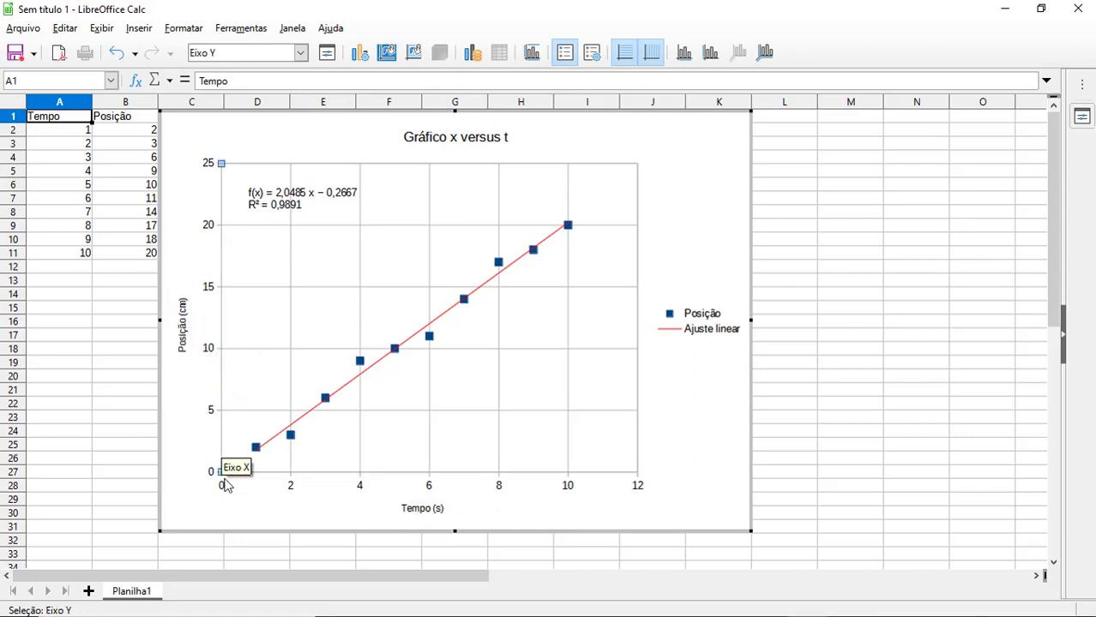
click(225, 485)
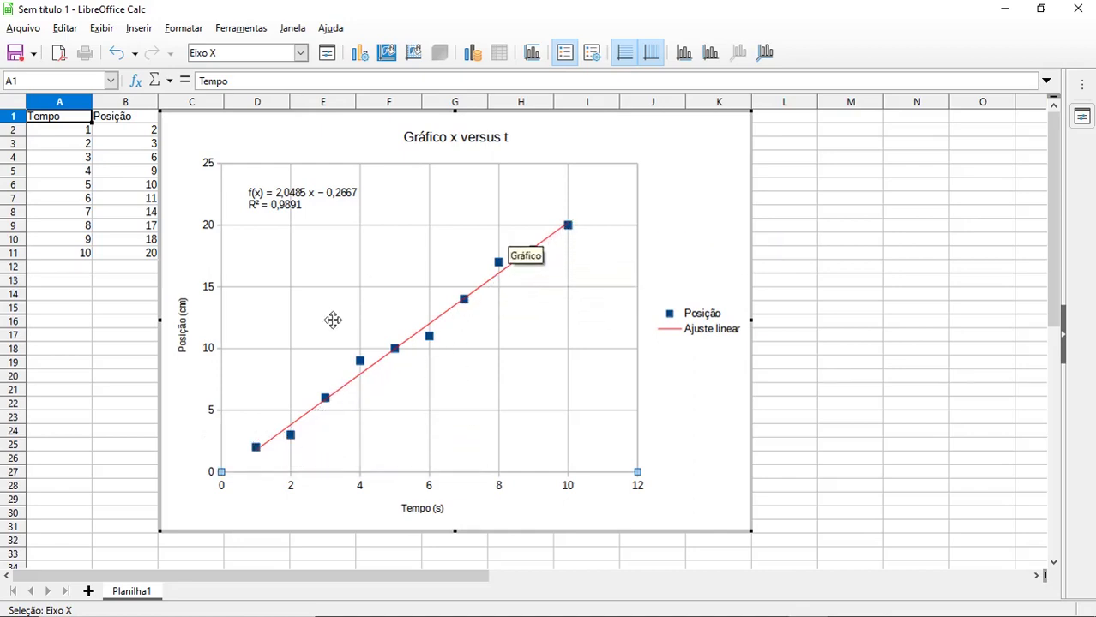
click(285, 218)
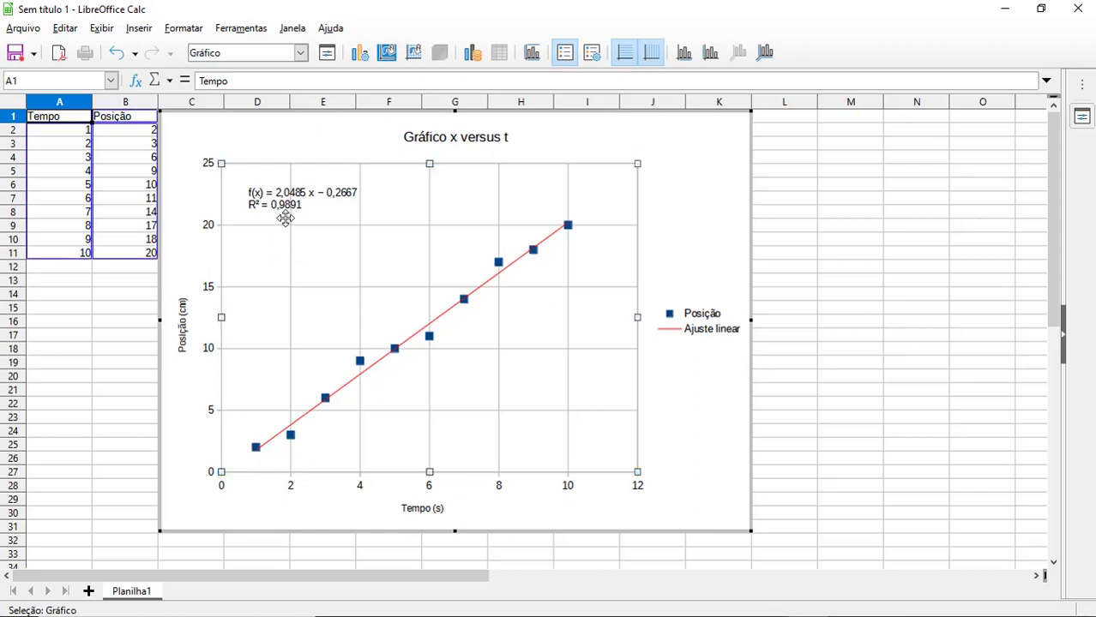
click(332, 185)
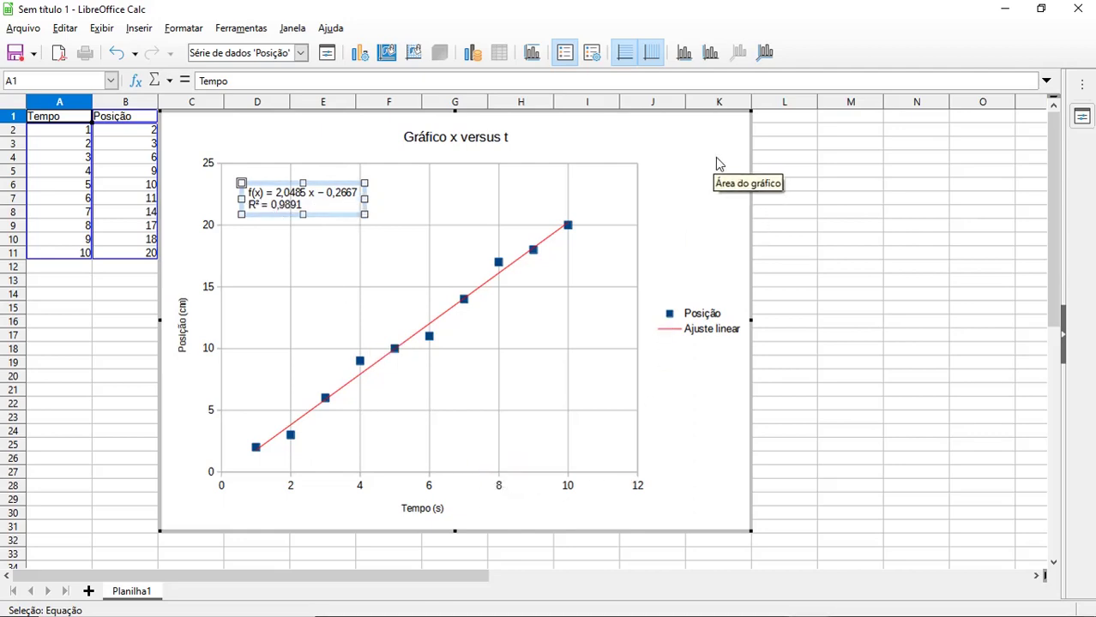
- Move the chart slightly to the right, away from the data columns, and copy the whole chart to the clipboard
drag(751, 144, 775, 145)
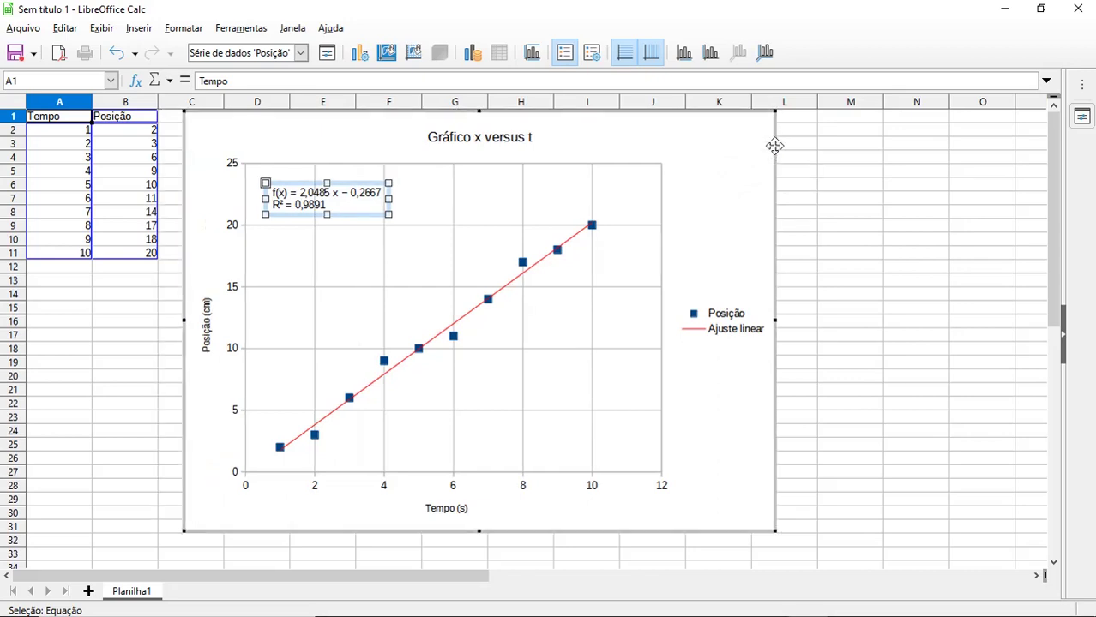
click(843, 189)
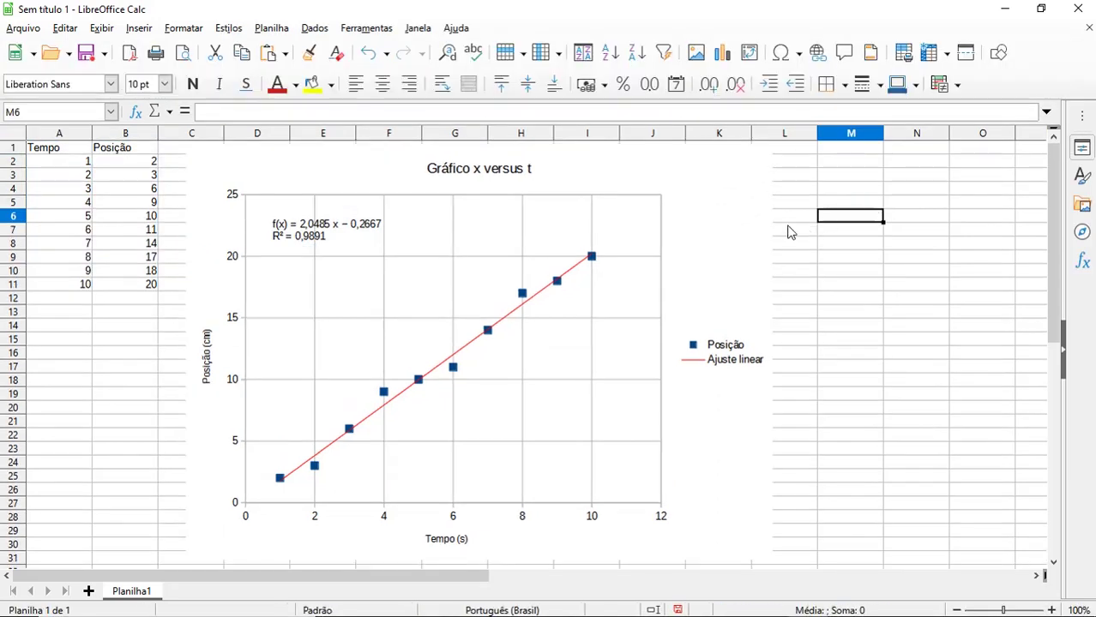
click(717, 211)
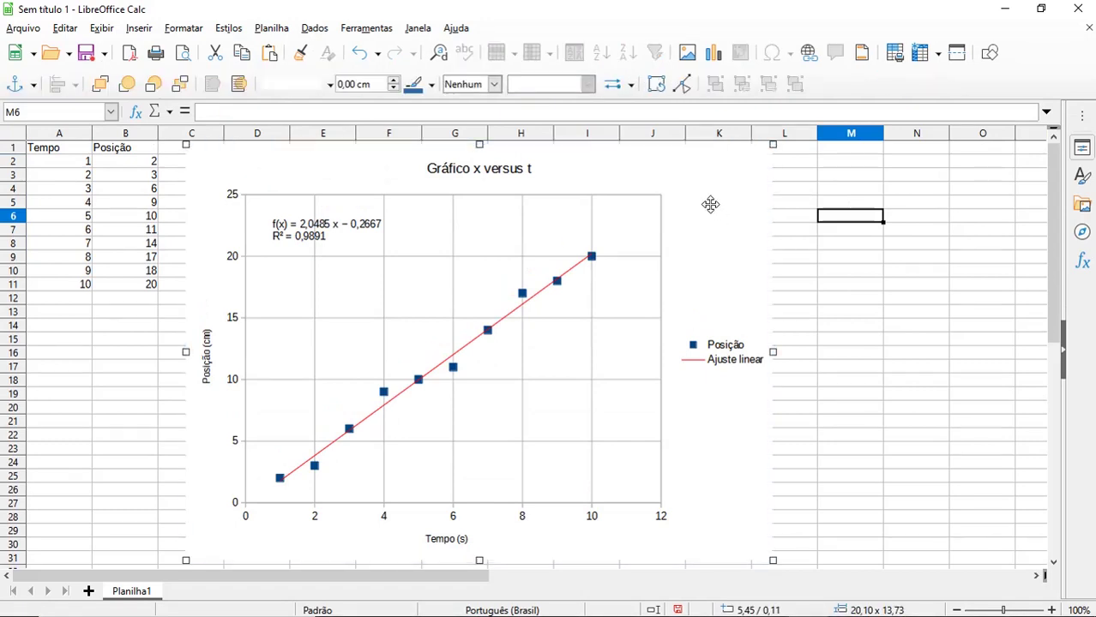
right_click(703, 207)
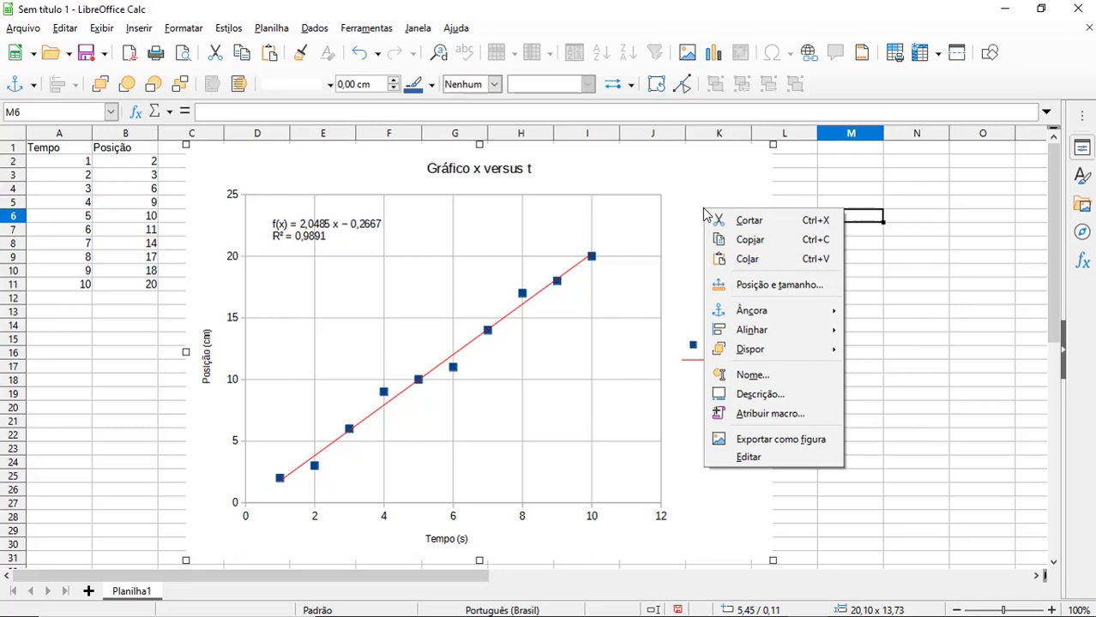
click(766, 244)
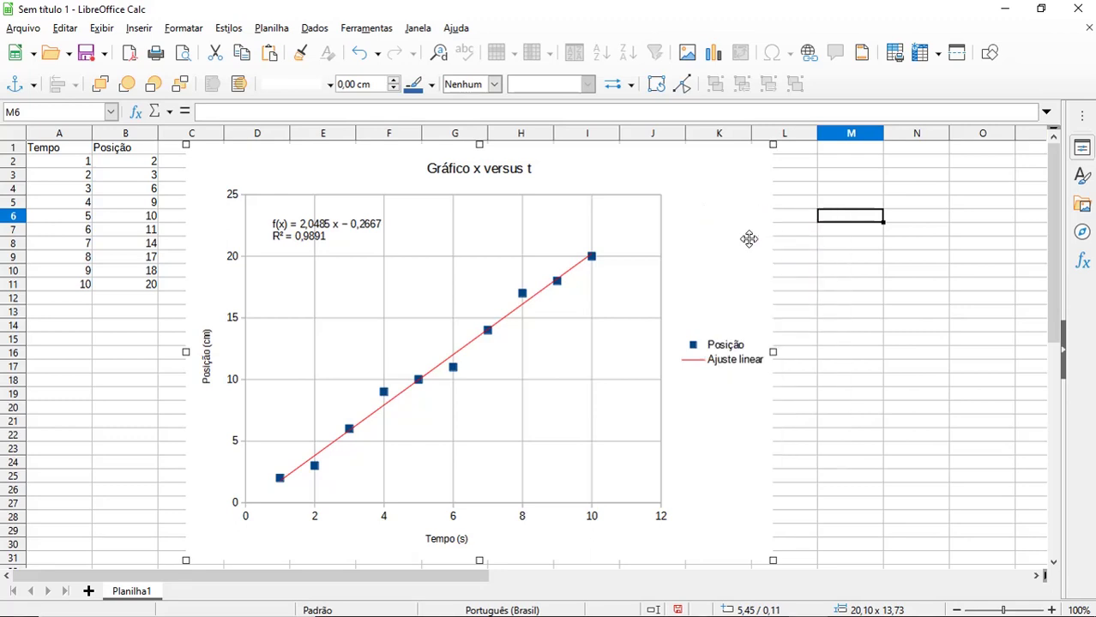